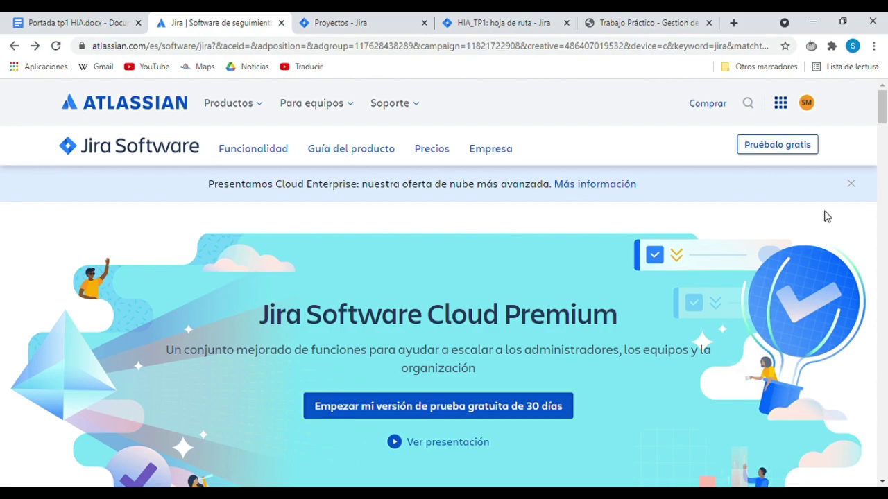
Review the comparison of the Free and Premium plans on the Jira Software page, from user limits down to storage and support.
{"action": "left_click_drag", "start_coordinate": [882, 109], "coordinate": [883, 337]}
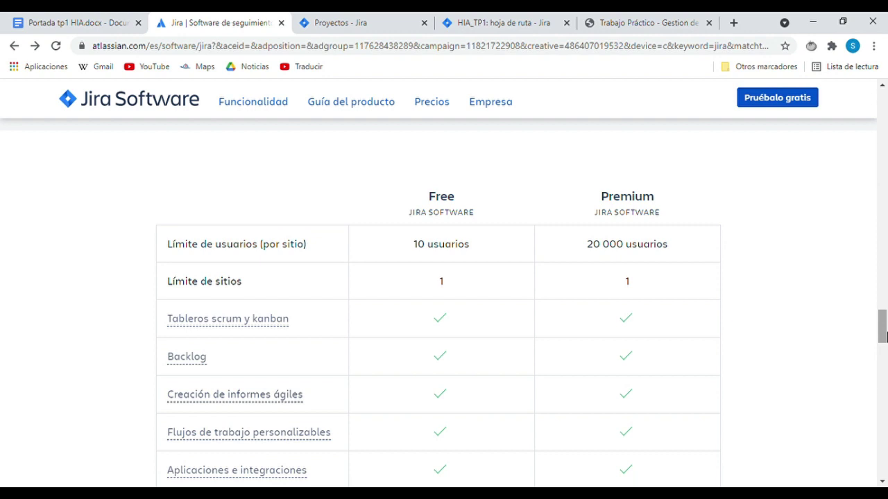
{"action": "left_click_drag", "start_coordinate": [884, 335], "coordinate": [885, 390]}
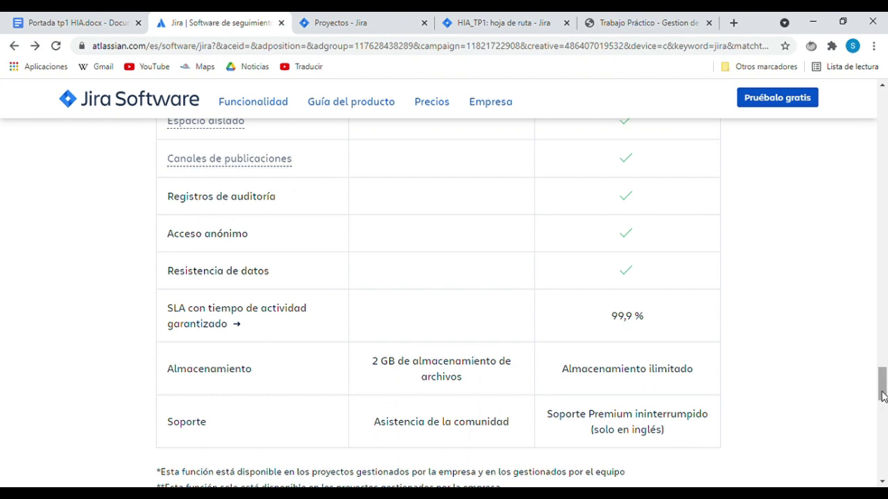
{"action": "left_click_drag", "start_coordinate": [883, 394], "coordinate": [885, 99]}
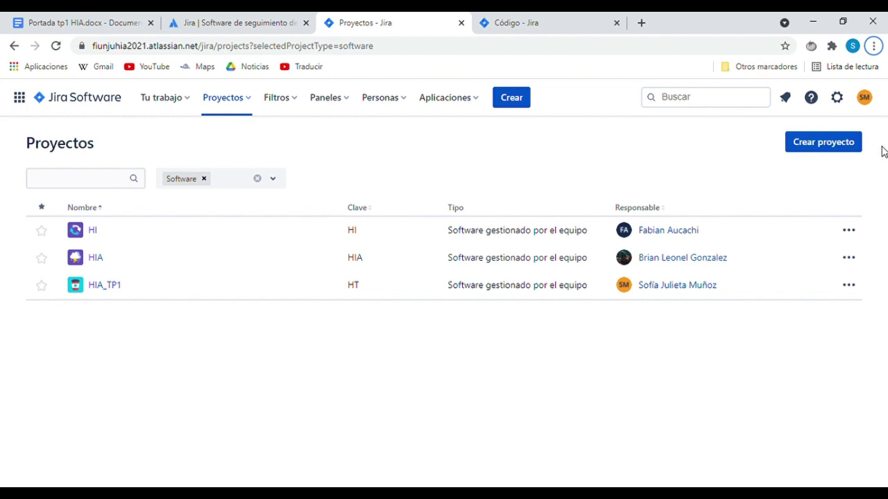
Start a new project from the Scrum template under Desarrollo de software and choose the team-managed project type.
{"action": "left_click", "coordinate": [839, 149]}
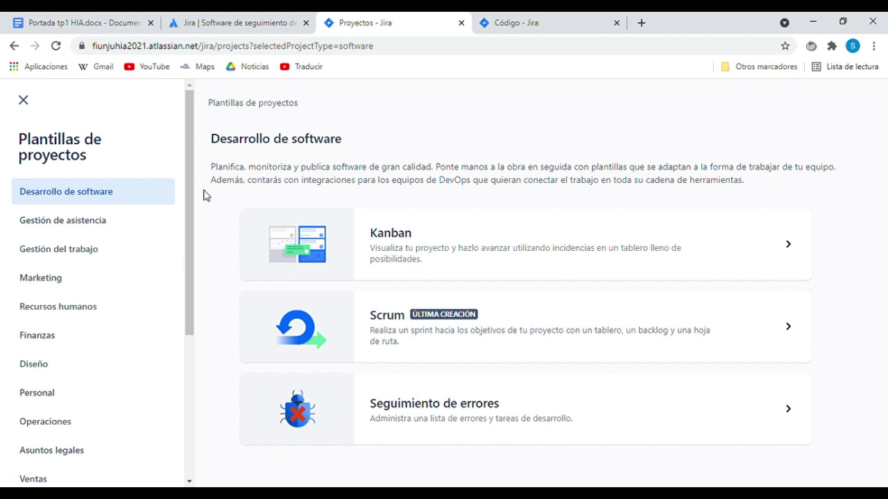
{"action": "scroll", "coordinate": [188, 210], "scroll_direction": "down", "scroll_amount": 1}
{"action": "left_click_drag", "start_coordinate": [188, 204], "coordinate": [193, 359]}
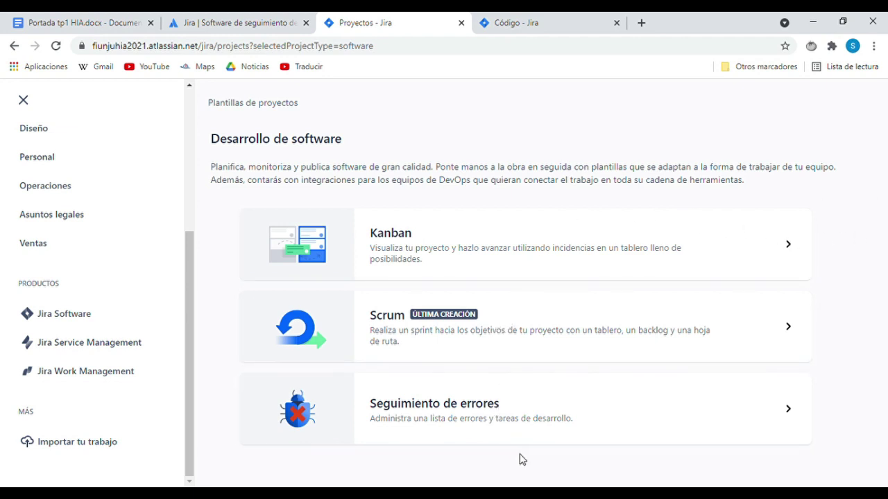
{"action": "left_click", "coordinate": [503, 337]}
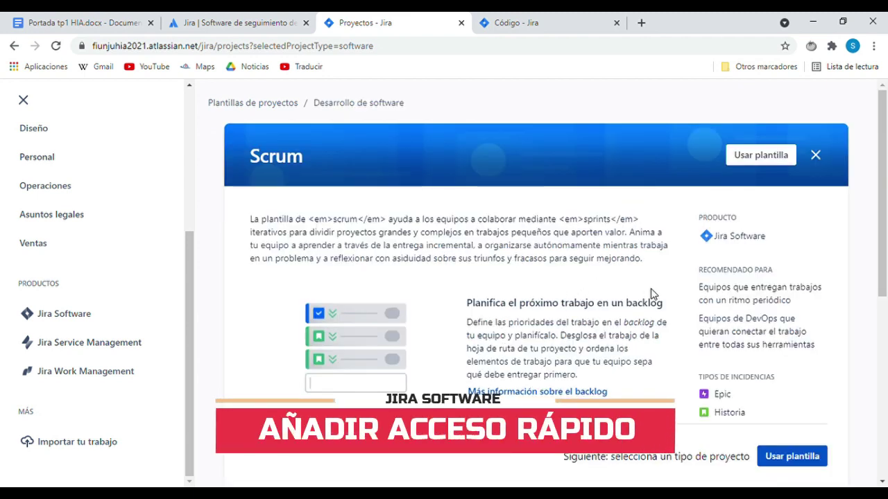
{"action": "left_click", "coordinate": [794, 457]}
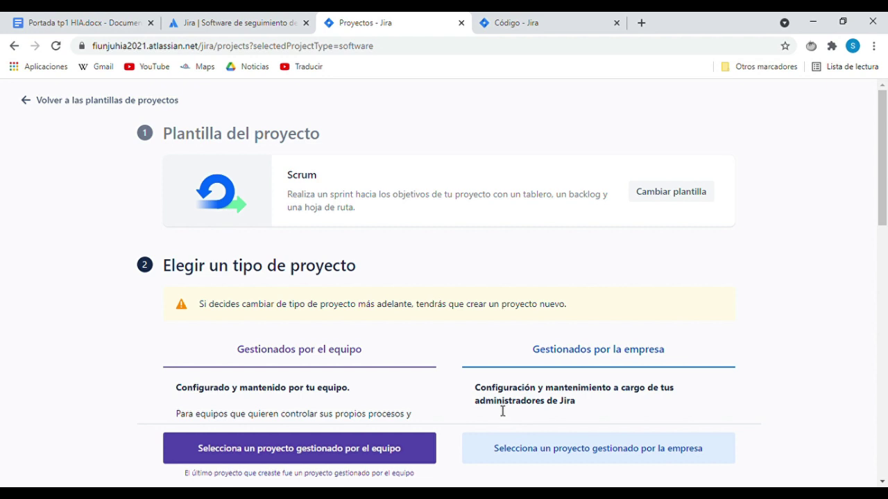
{"action": "left_click", "coordinate": [367, 452]}
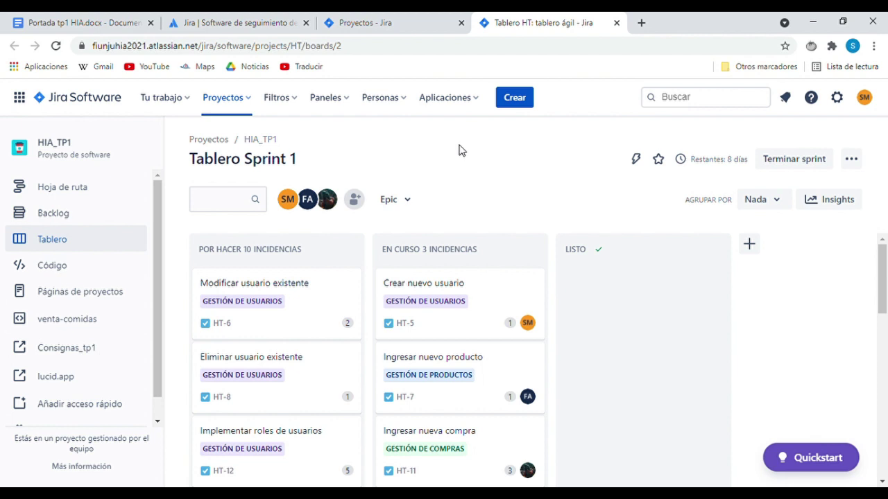
View the HIA_TP1 options for adding people and for adding a shortcut or repository, cancelling both dialogs.
{"action": "left_click", "coordinate": [355, 207]}
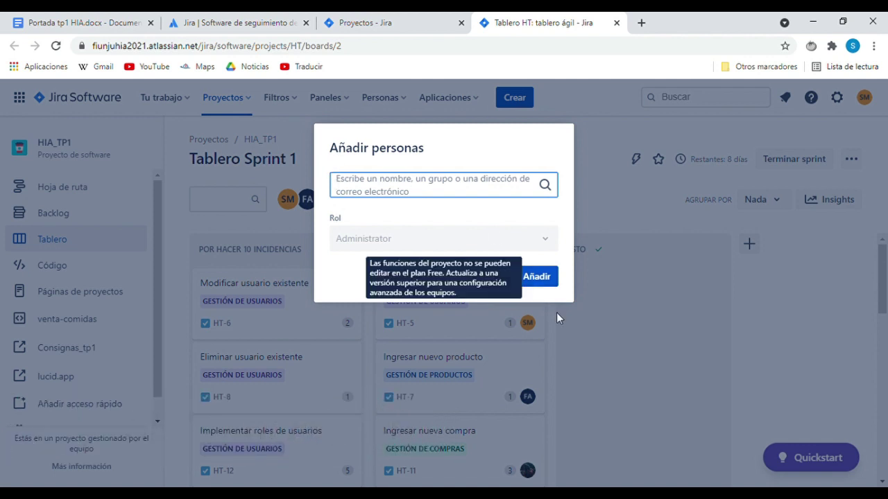
{"action": "left_click", "coordinate": [485, 276]}
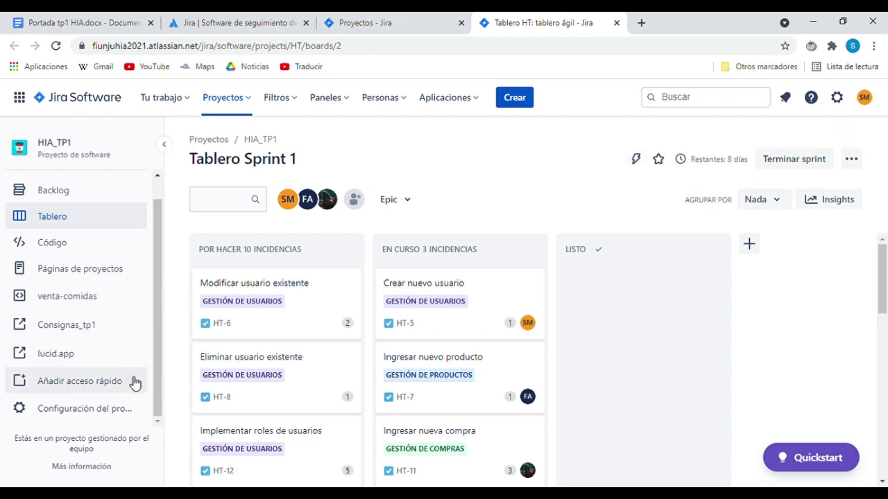
{"action": "left_click", "coordinate": [90, 381]}
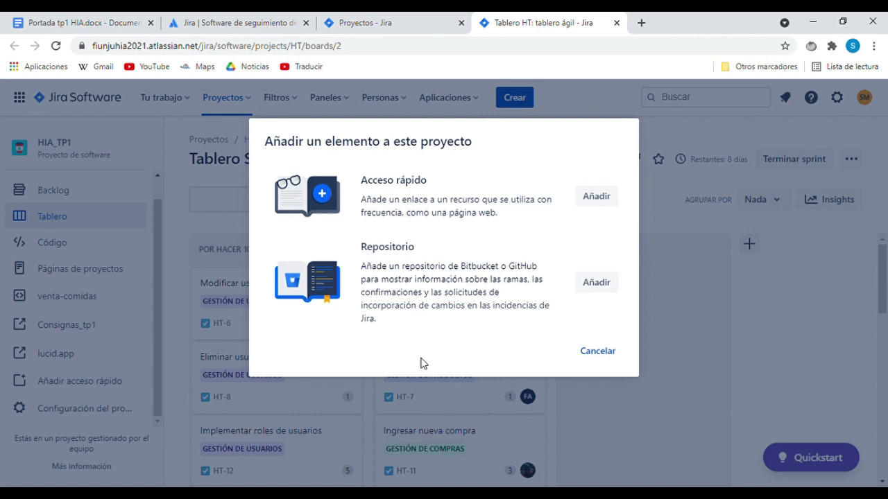
{"action": "left_click", "coordinate": [594, 353]}
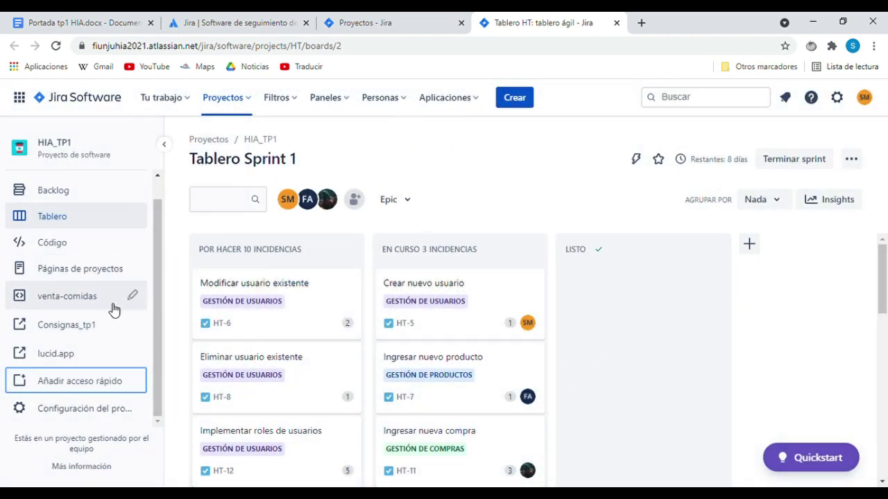
View the assignment PDF from the Consignas_tp1 shortcut, close it, and look over the epics board from the lucid.app shortcut.
{"action": "left_click", "coordinate": [81, 324]}
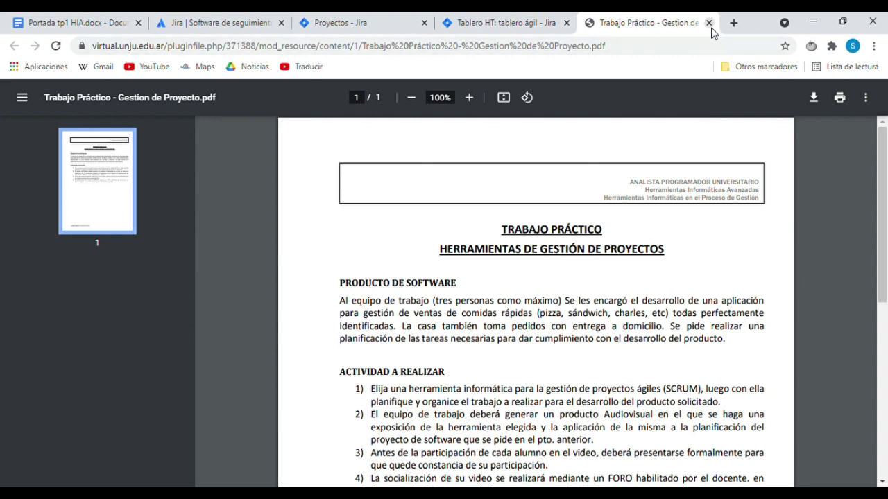
{"action": "left_click", "coordinate": [708, 23]}
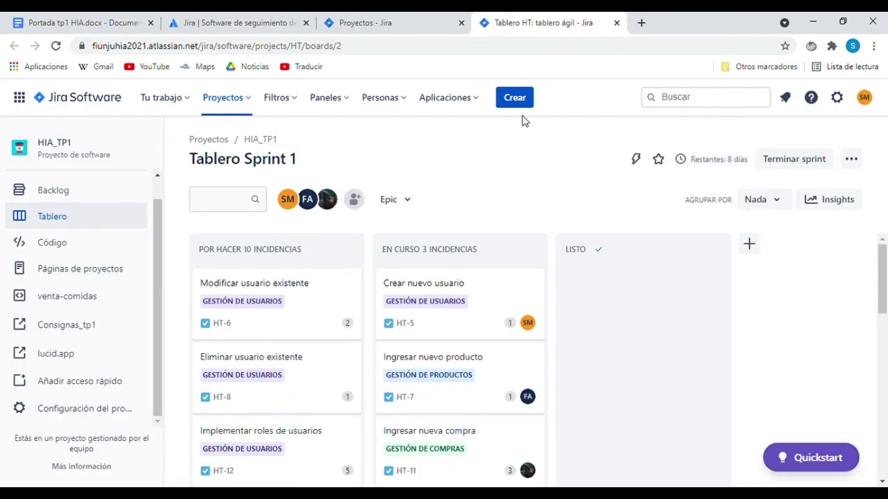
{"action": "left_click", "coordinate": [76, 355]}
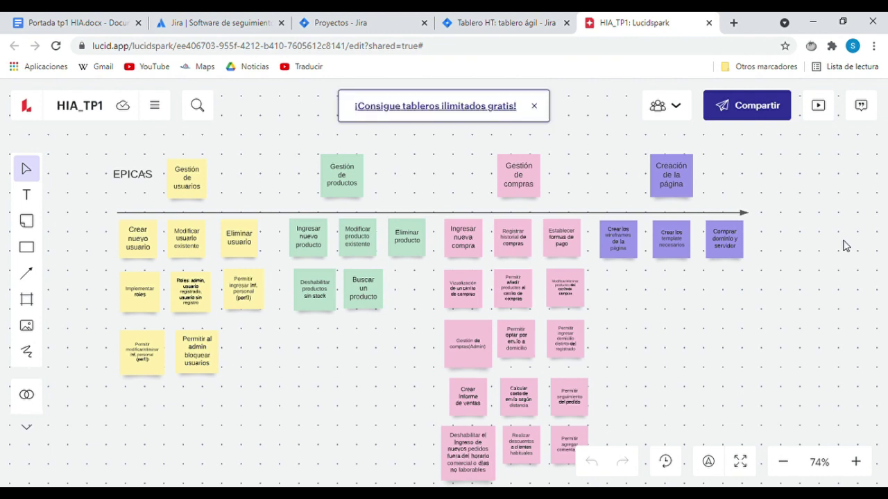
{"action": "left_click", "coordinate": [27, 171]}
{"action": "left_click_drag", "start_coordinate": [407, 332], "coordinate": [420, 359]}
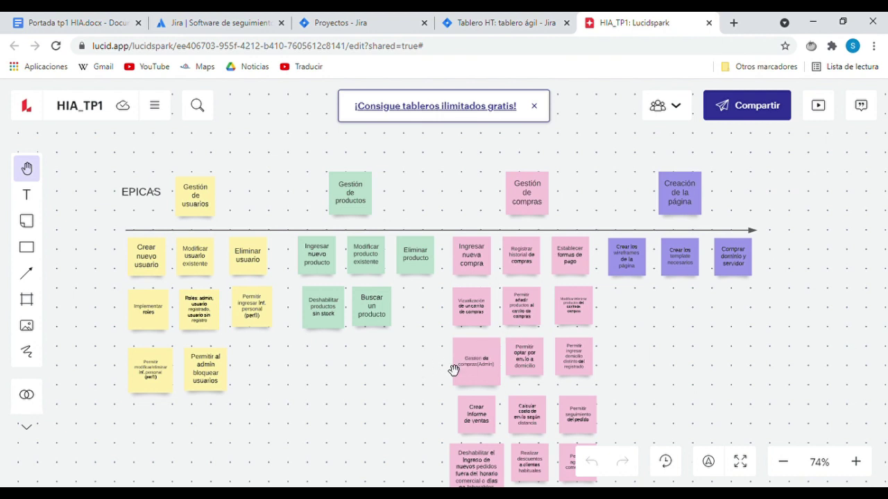
{"action": "left_click_drag", "start_coordinate": [416, 392], "coordinate": [434, 396]}
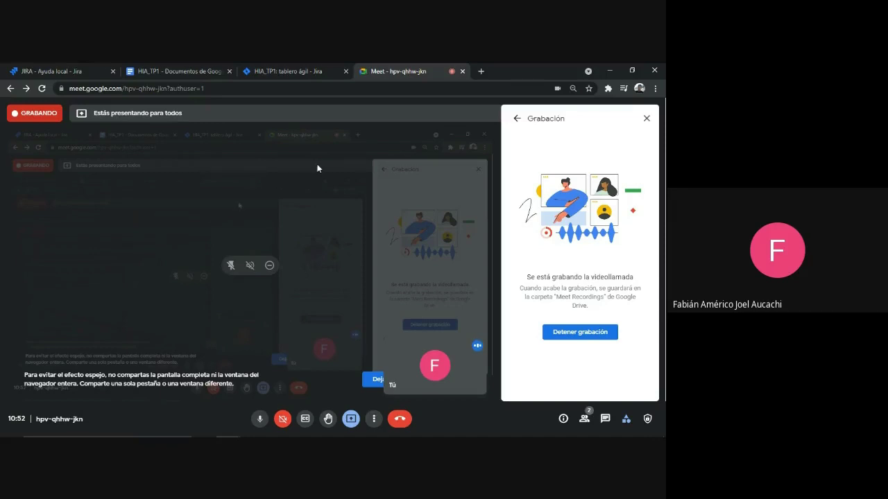
Switch to the HIA_TP1 backlog in Jira and draft a new issue at its end titled "Como admin necesito crear informes de ventas.".
{"action": "left_click", "coordinate": [288, 71]}
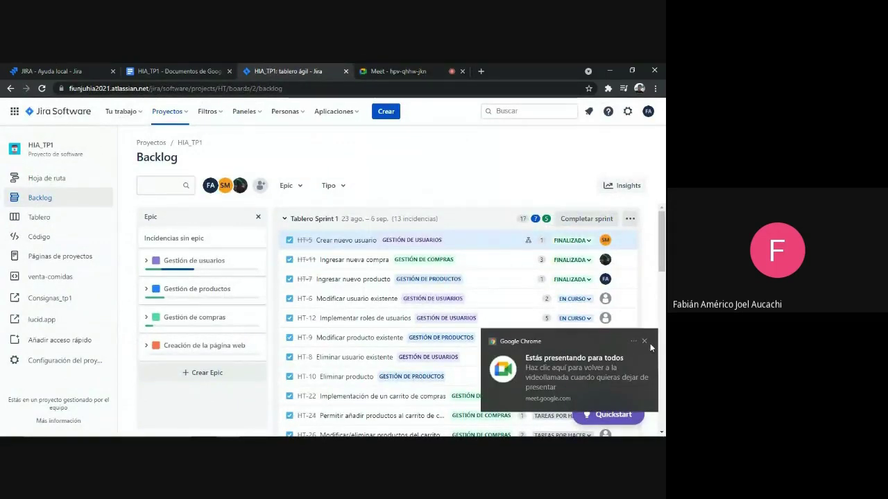
{"action": "left_click", "coordinate": [644, 342]}
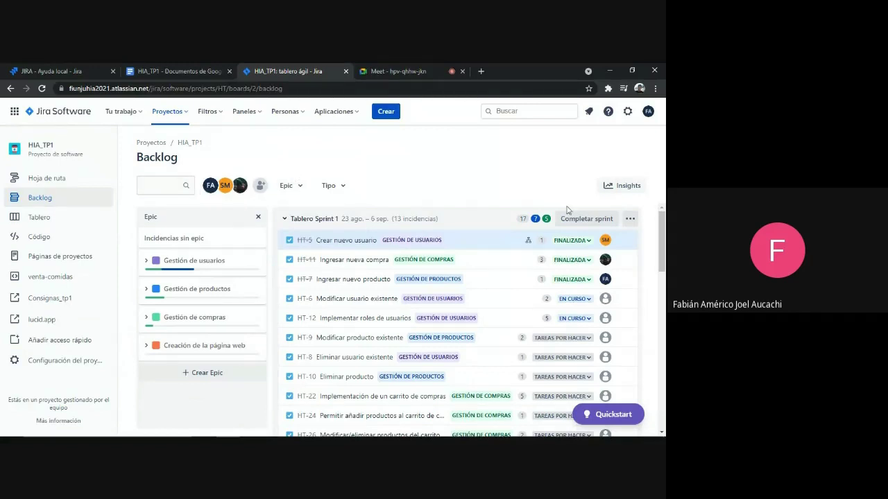
{"action": "scroll", "coordinate": [664, 370], "scroll_direction": "down", "scroll_amount": 3}
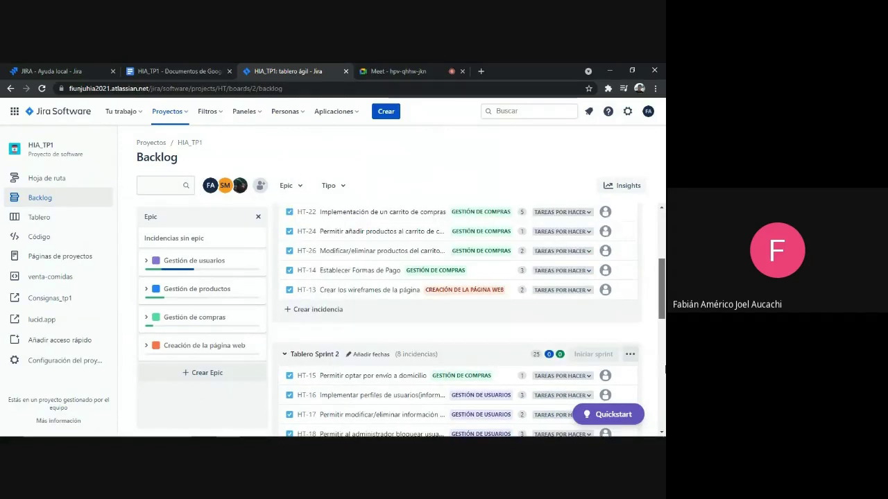
{"action": "scroll", "coordinate": [664, 370], "scroll_direction": "down", "scroll_amount": 2}
{"action": "left_click_drag", "start_coordinate": [664, 370], "coordinate": [659, 391]}
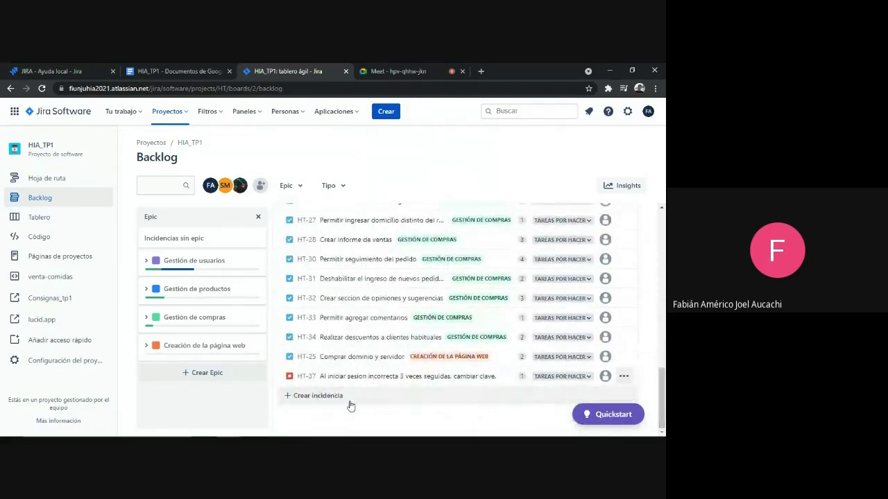
{"action": "left_click", "coordinate": [299, 399]}
{"action": "type", "text": "Como admin necesito crear informes de ventas."}
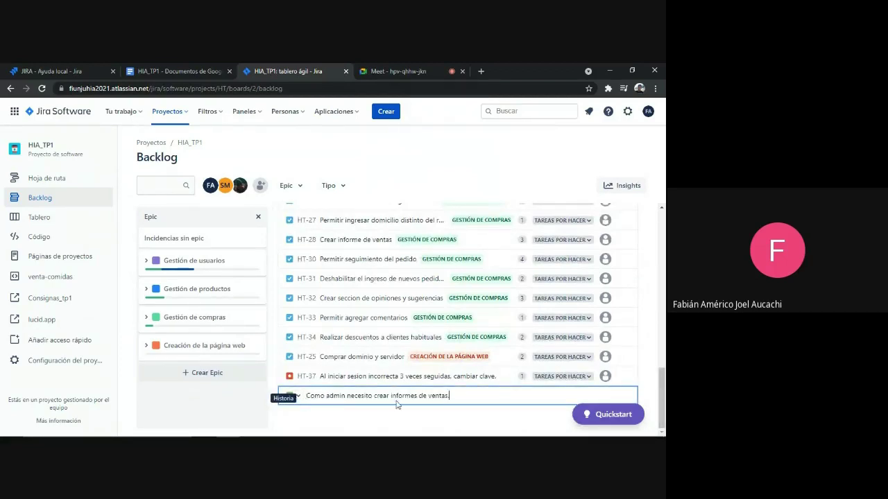
{"action": "key", "text": "BackSpace"}
Change the drafted issue's type to Error and finally to Tarea.
{"action": "left_click", "coordinate": [300, 399]}
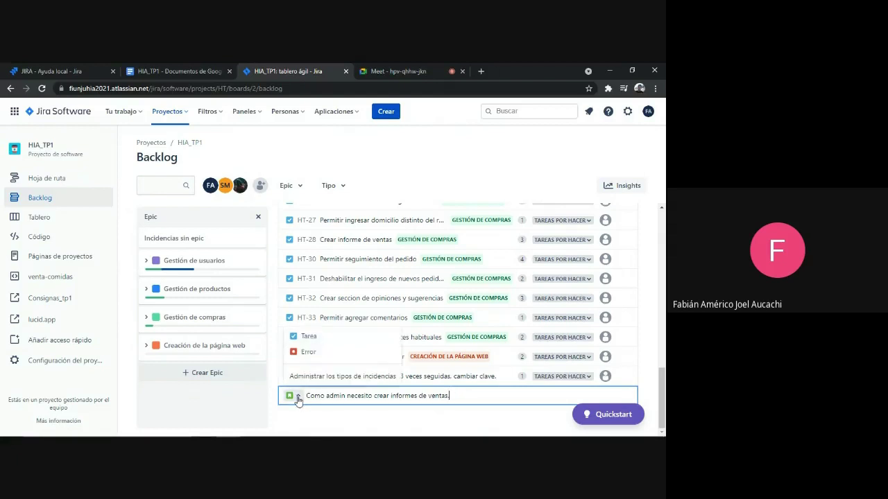
{"action": "left_click", "coordinate": [305, 353]}
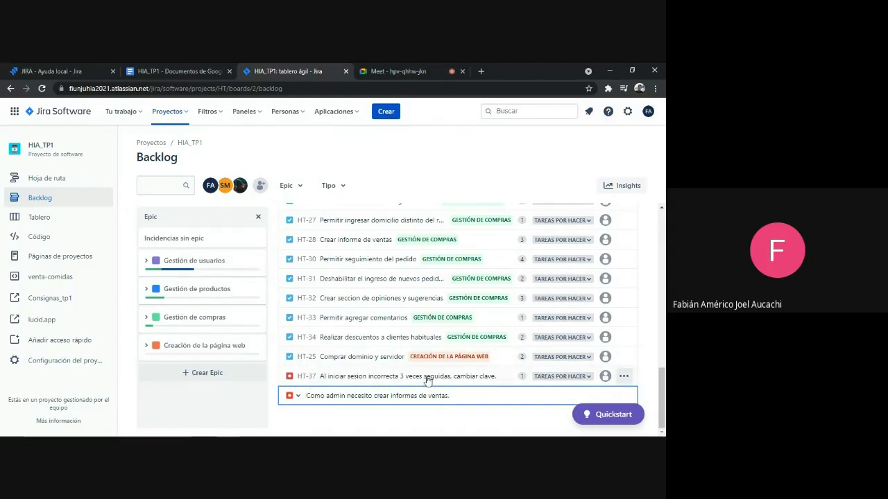
{"action": "left_click", "coordinate": [298, 395]}
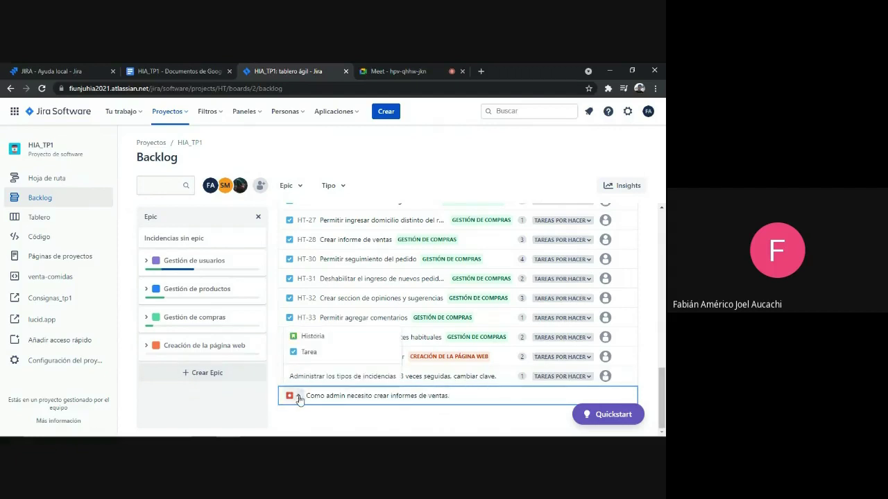
{"action": "left_click", "coordinate": [305, 353]}
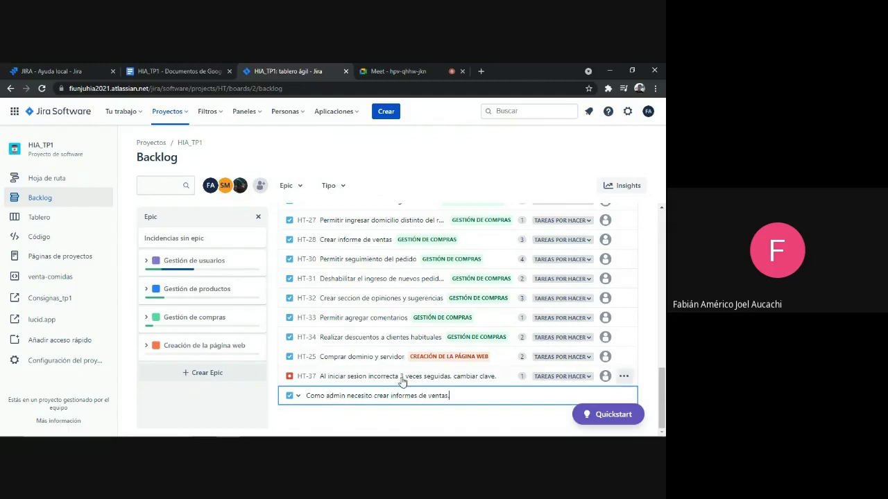
Open the issue "Crear nuevo usuario" in Tablero Sprint 1 and review its description, status and child issues.
{"action": "scroll", "coordinate": [343, 246], "scroll_direction": "up", "scroll_amount": 10}
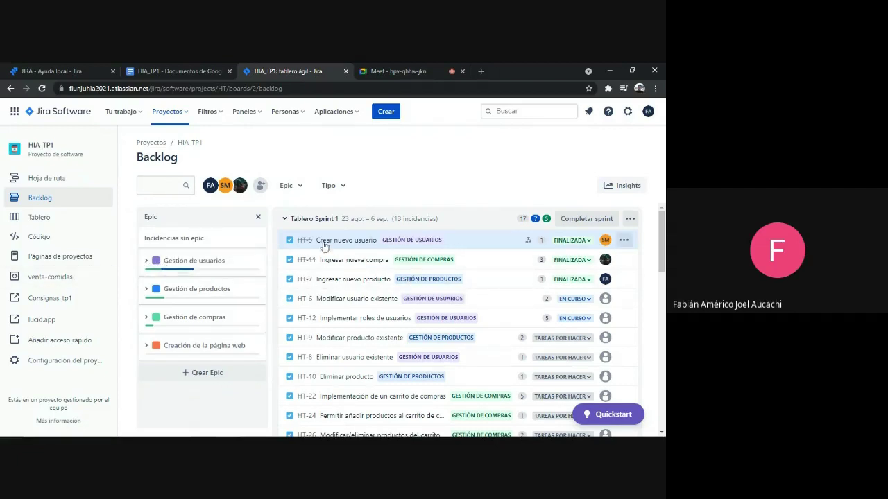
{"action": "mouse_move", "coordinate": [663, 233]}
{"action": "left_mouse_down"}
{"action": "mouse_move", "coordinate": [662, 306]}
{"action": "mouse_move", "coordinate": [662, 227]}
{"action": "left_mouse_up"}
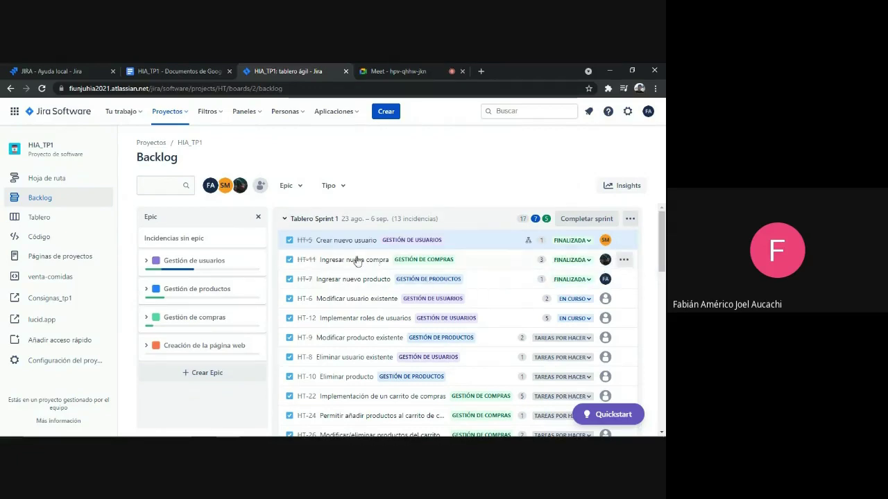
{"action": "left_click", "coordinate": [326, 243]}
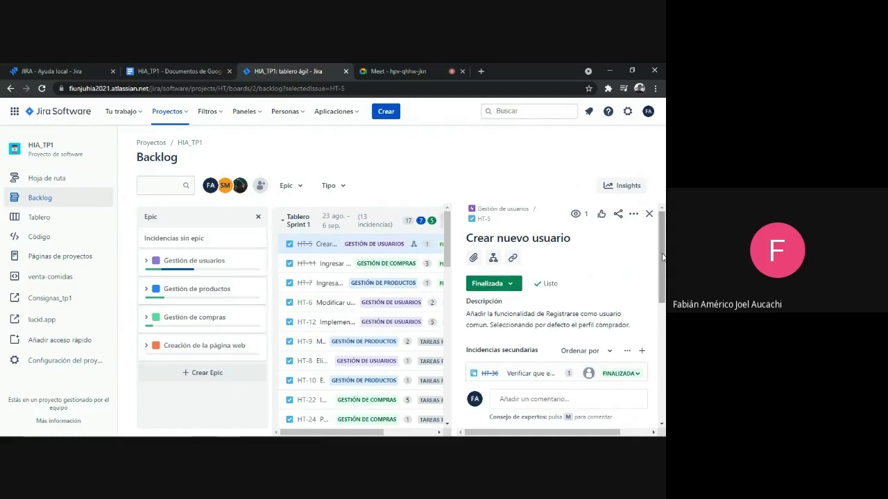
{"action": "scroll", "coordinate": [658, 259], "scroll_direction": "down", "scroll_amount": 2}
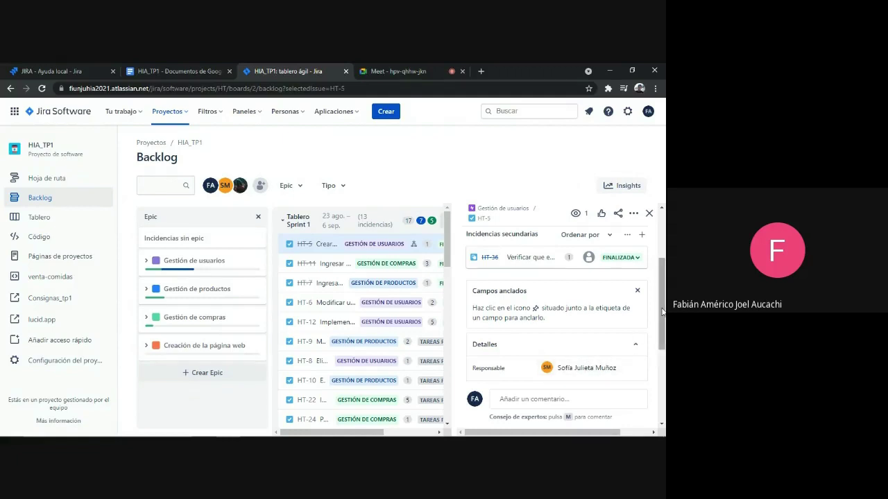
{"action": "left_click_drag", "start_coordinate": [664, 316], "coordinate": [664, 287]}
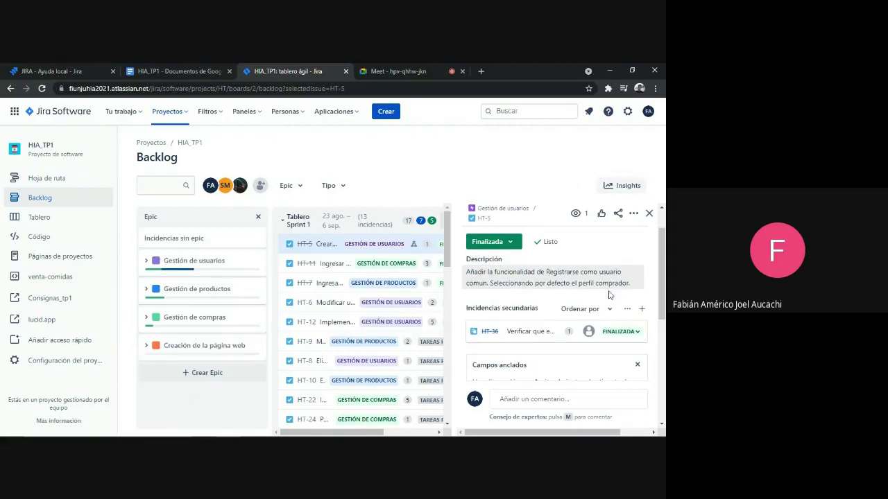
{"action": "scroll", "coordinate": [609, 294], "scroll_direction": "up", "scroll_amount": 1}
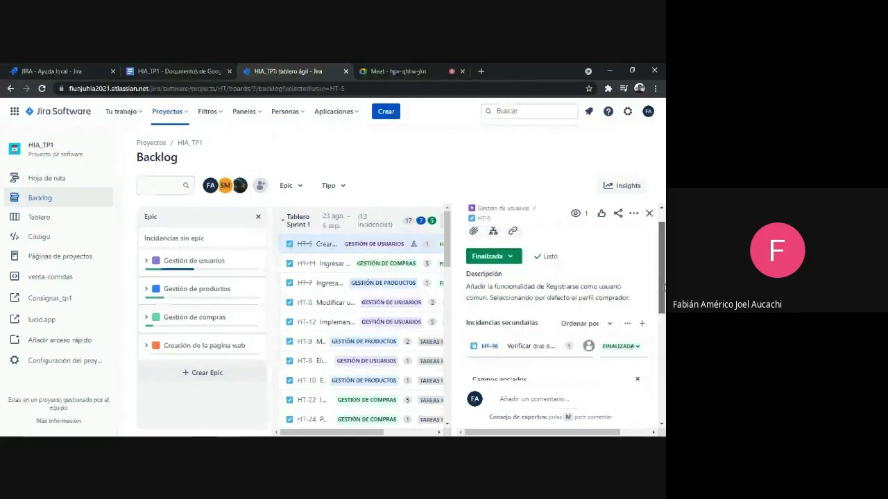
Hide the Campos anclados message in the issue's details, review the Detalles fields, and close the issue view.
{"action": "left_click_drag", "start_coordinate": [665, 287], "coordinate": [662, 380]}
{"action": "scroll", "coordinate": [621, 291], "scroll_direction": "up", "scroll_amount": 2}
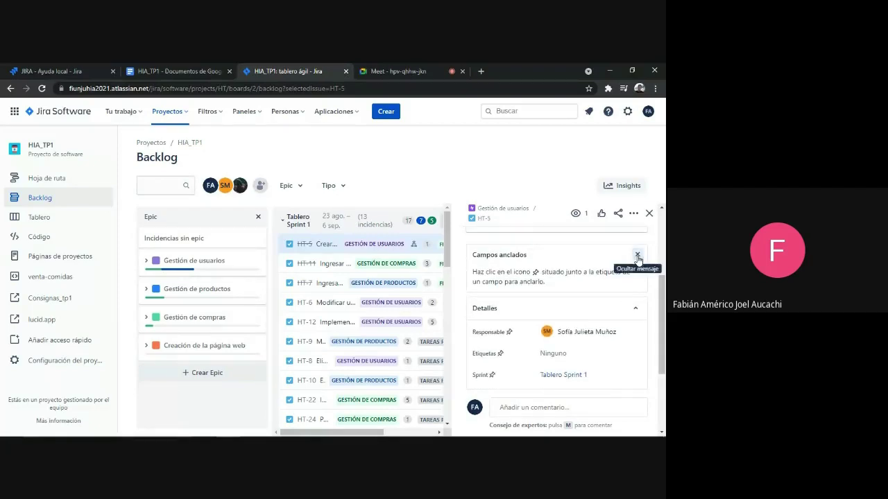
{"action": "left_click", "coordinate": [637, 255]}
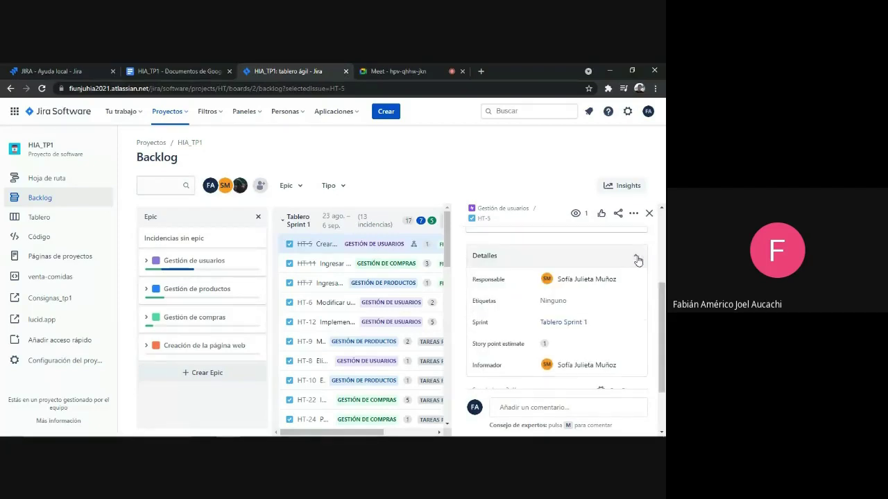
{"action": "left_click", "coordinate": [649, 213]}
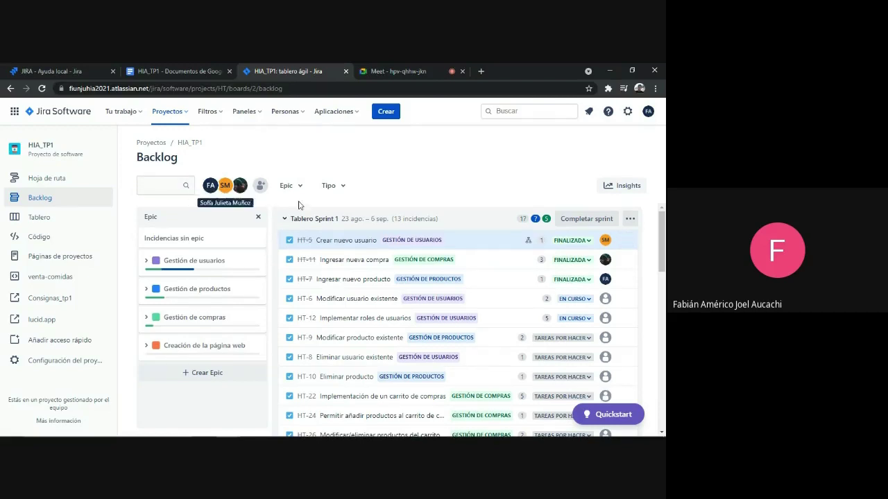
Review the status options available for the issue "Crear nuevo usuario" in Tablero Sprint 1 without changing its status.
{"action": "scroll", "coordinate": [661, 249], "scroll_direction": "down", "scroll_amount": 1}
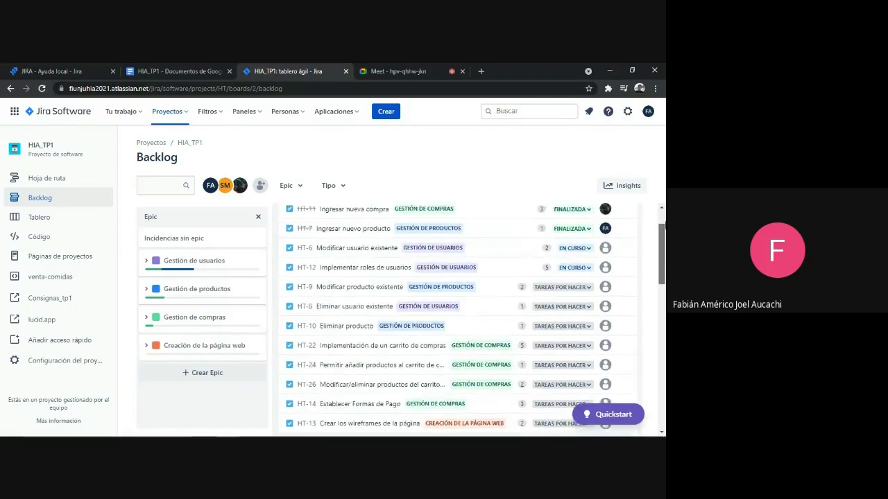
{"action": "scroll", "coordinate": [662, 249], "scroll_direction": "up", "scroll_amount": 1}
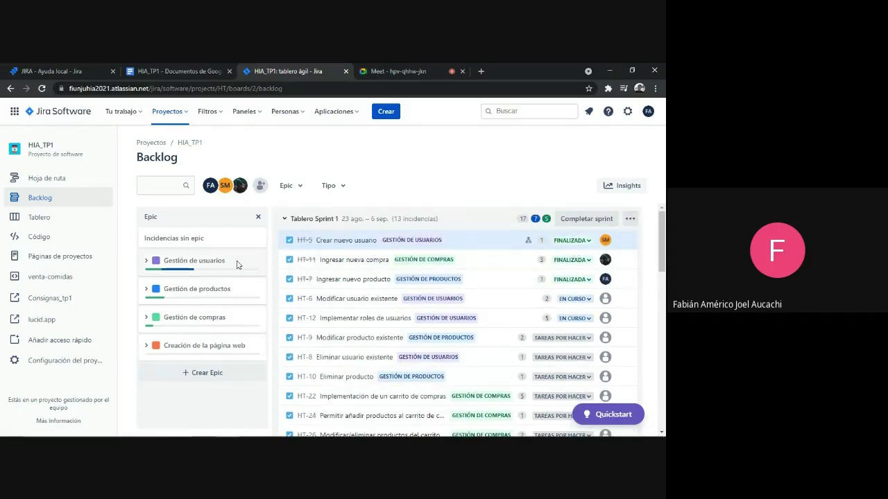
{"action": "left_click", "coordinate": [574, 240]}
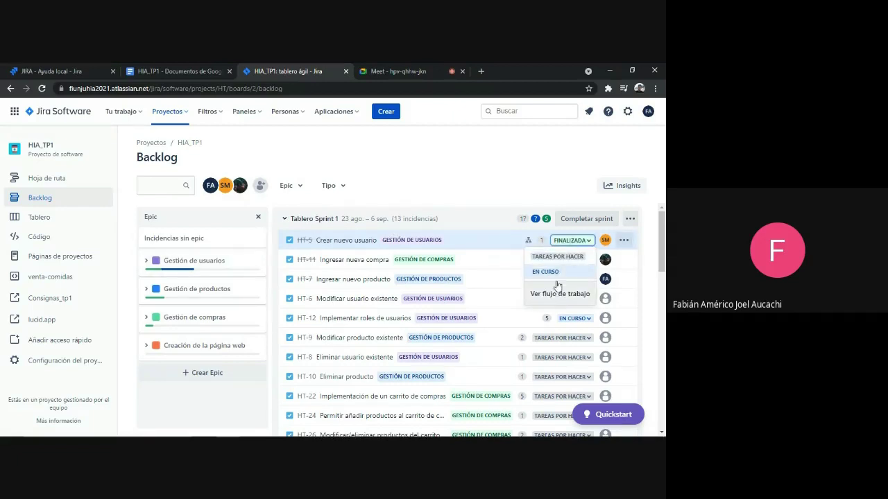
{"action": "left_click", "coordinate": [585, 244]}
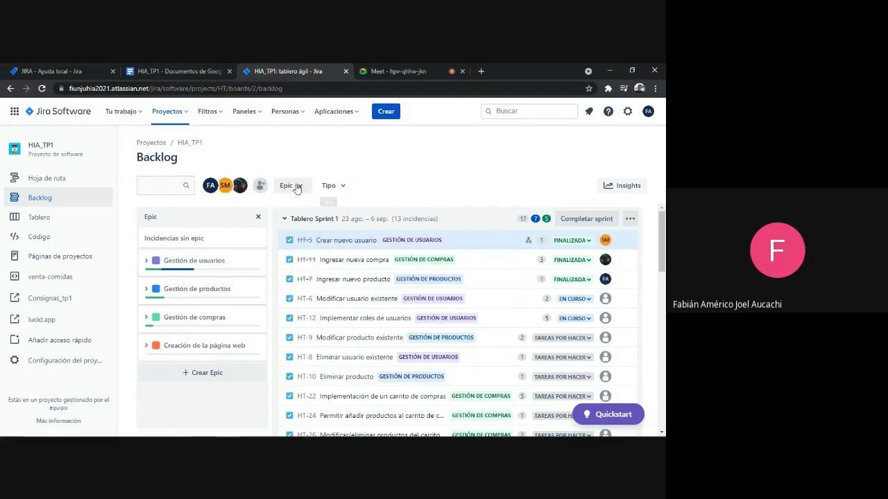
Try the backlog's issue type filter with Error and Tarea separately, leaving both types selected.
{"action": "left_click", "coordinate": [340, 192]}
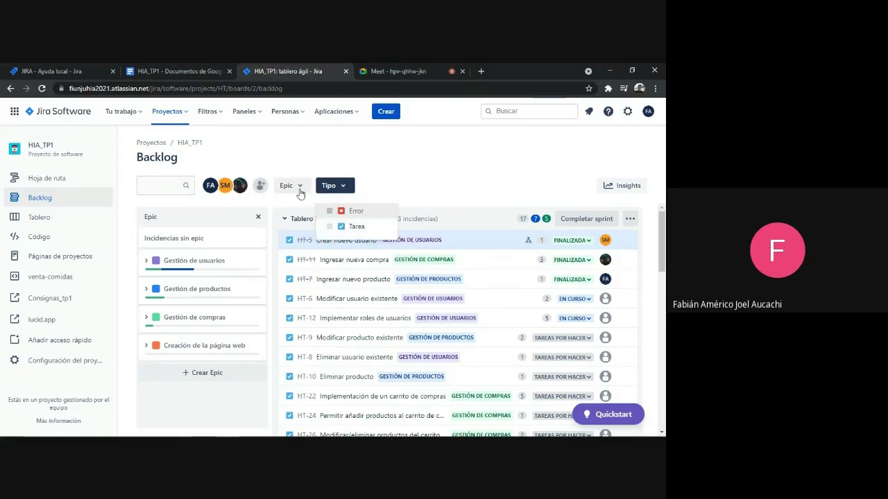
{"action": "left_click", "coordinate": [330, 212]}
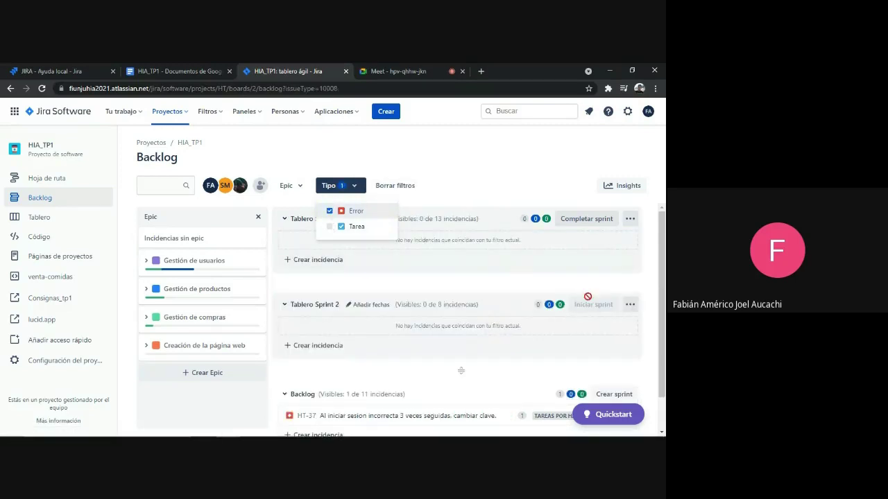
{"action": "scroll", "coordinate": [462, 205], "scroll_direction": "down", "scroll_amount": 1}
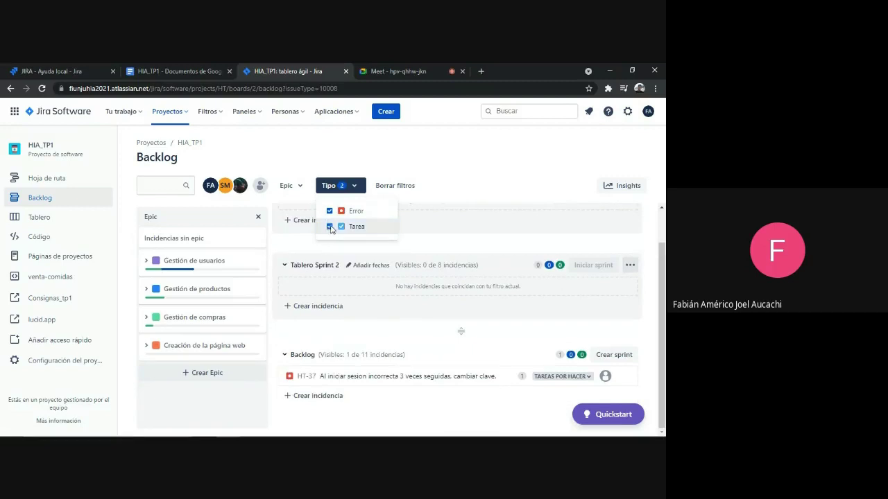
{"action": "left_click", "coordinate": [329, 212]}
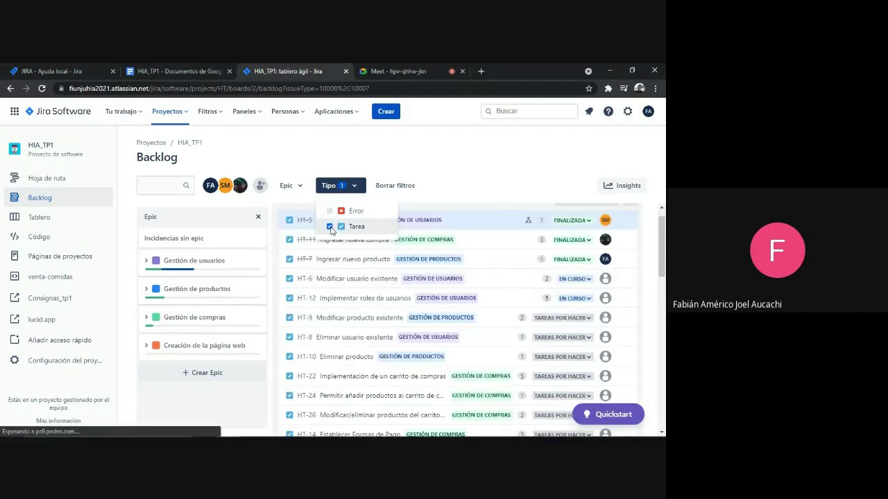
{"action": "left_click", "coordinate": [329, 226]}
{"action": "left_click", "coordinate": [320, 183]}
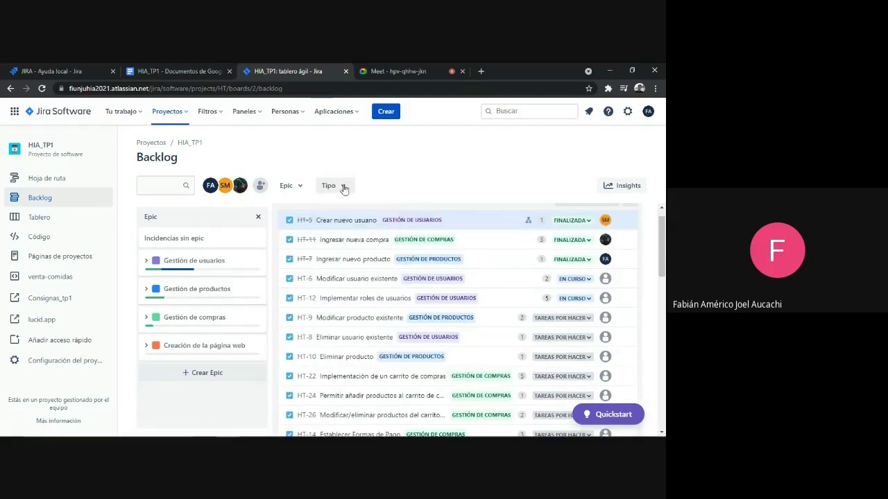
Review the epic filter options and try filtering the backlog issues by text starting with "e".
{"action": "left_click", "coordinate": [299, 187]}
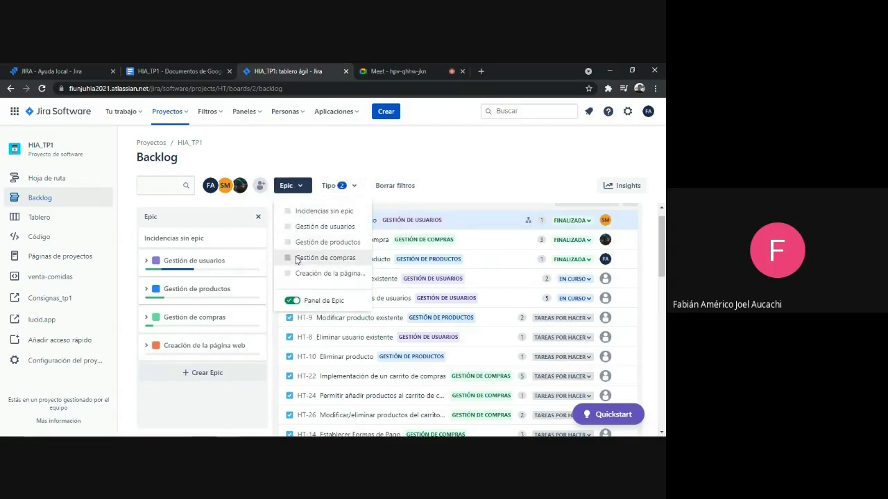
{"action": "left_click", "coordinate": [432, 202]}
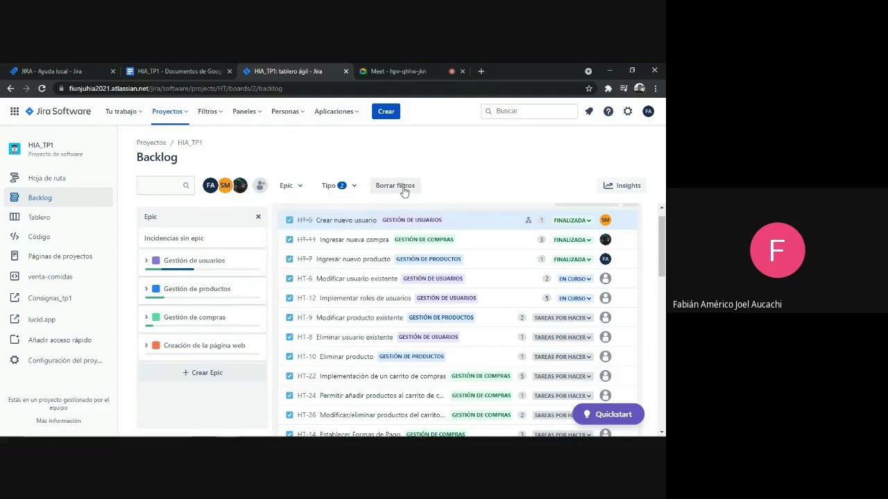
{"action": "left_click", "coordinate": [186, 183]}
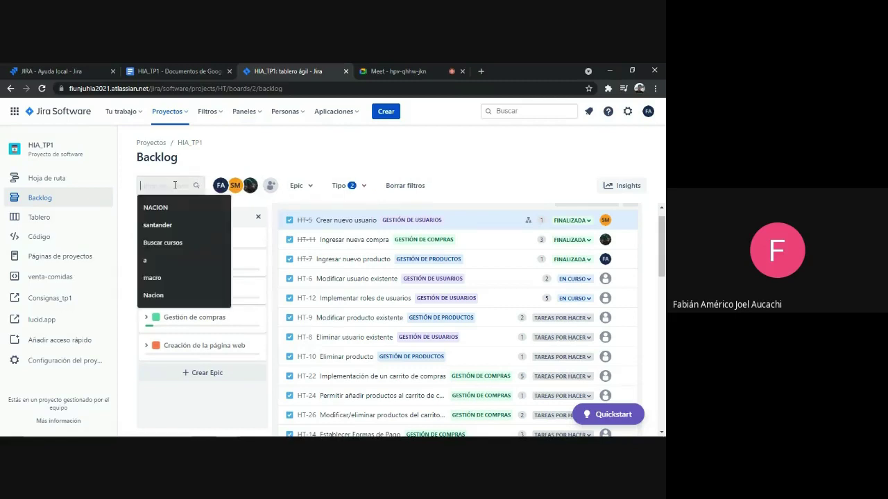
{"action": "type", "text": "e"}
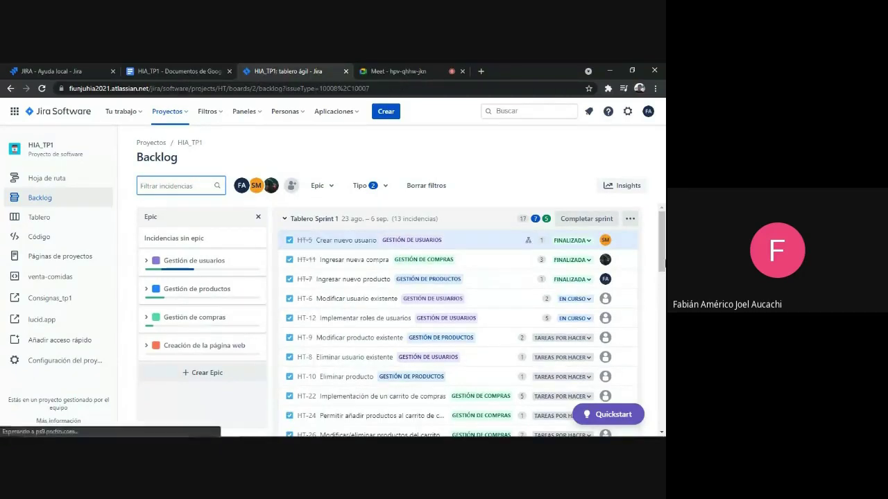
Assign the last backlog issue, about three incorrect logins, to the epic Gestión de usuarios.
{"action": "left_click_drag", "start_coordinate": [664, 285], "coordinate": [663, 416]}
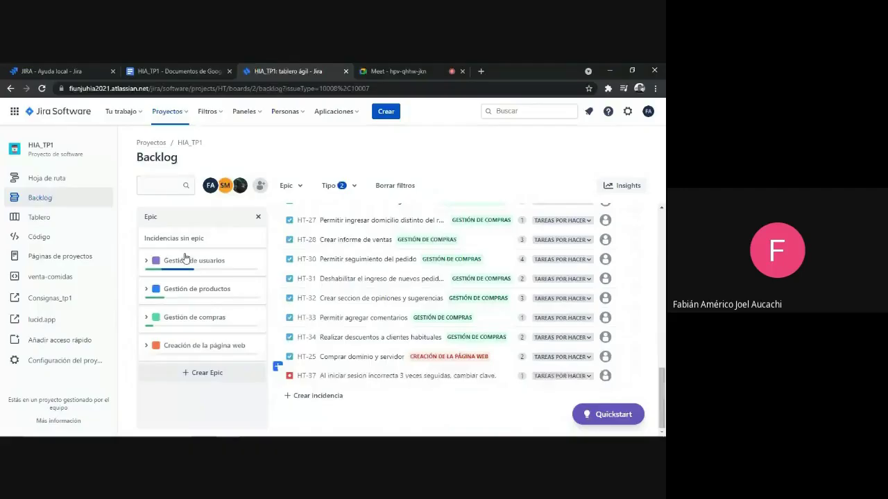
{"action": "left_click_drag", "start_coordinate": [185, 258], "coordinate": [171, 260]}
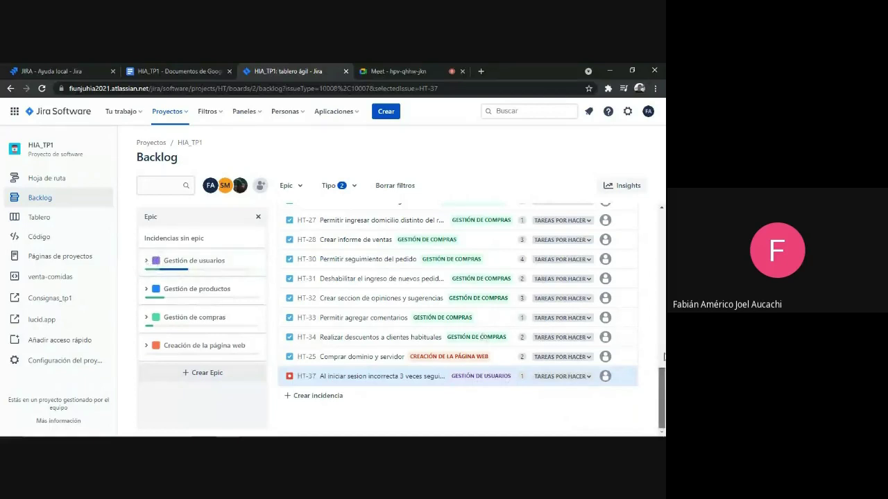
{"action": "scroll", "coordinate": [654, 294], "scroll_direction": "up", "scroll_amount": 2}
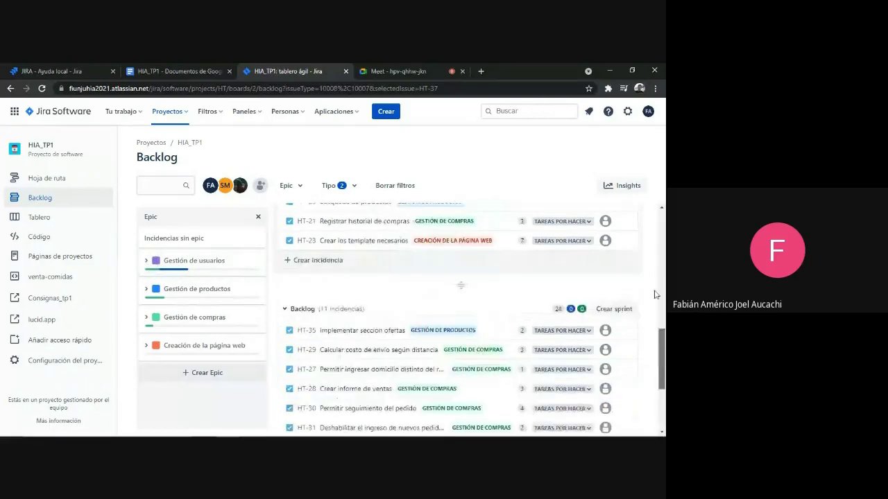
{"action": "scroll", "coordinate": [655, 294], "scroll_direction": "up", "scroll_amount": 3}
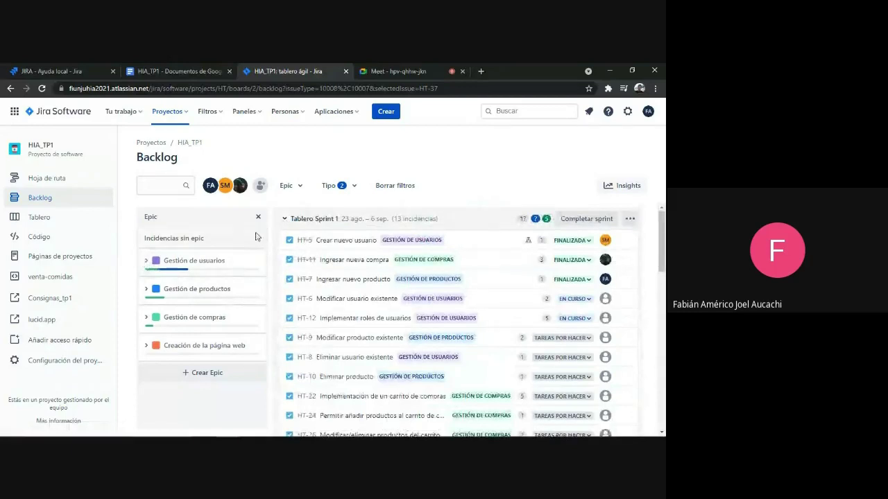
Expand and collapse the epic Gestión de usuarios to review its dates, and look through the issues of both sprints.
{"action": "left_click", "coordinate": [147, 262]}
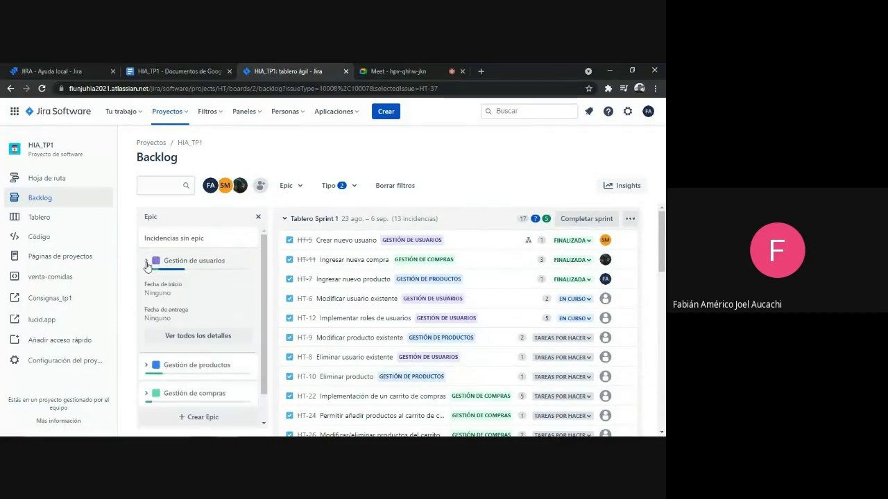
{"action": "left_click", "coordinate": [147, 266]}
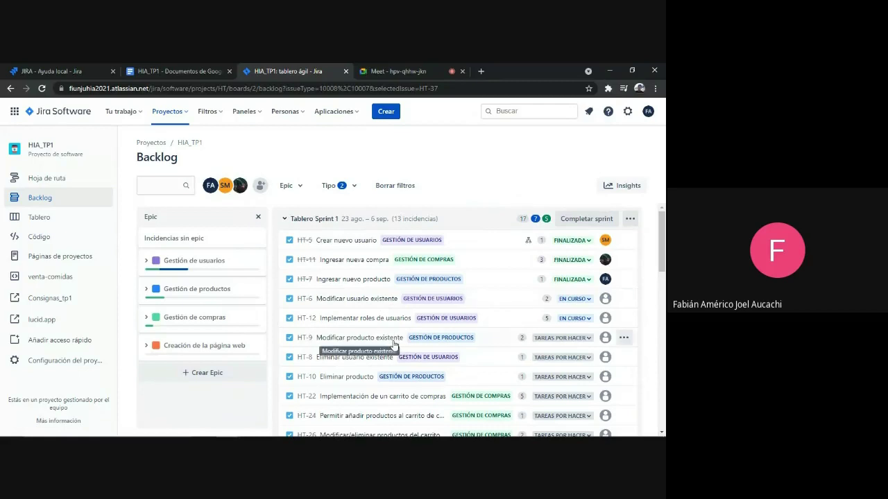
{"action": "scroll", "coordinate": [392, 345], "scroll_direction": "down", "scroll_amount": 4}
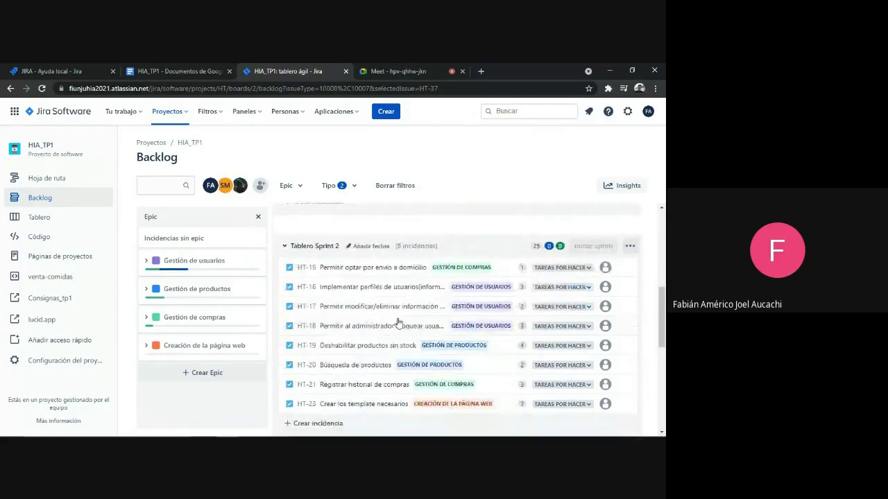
{"action": "scroll", "coordinate": [393, 326], "scroll_direction": "up", "scroll_amount": 4}
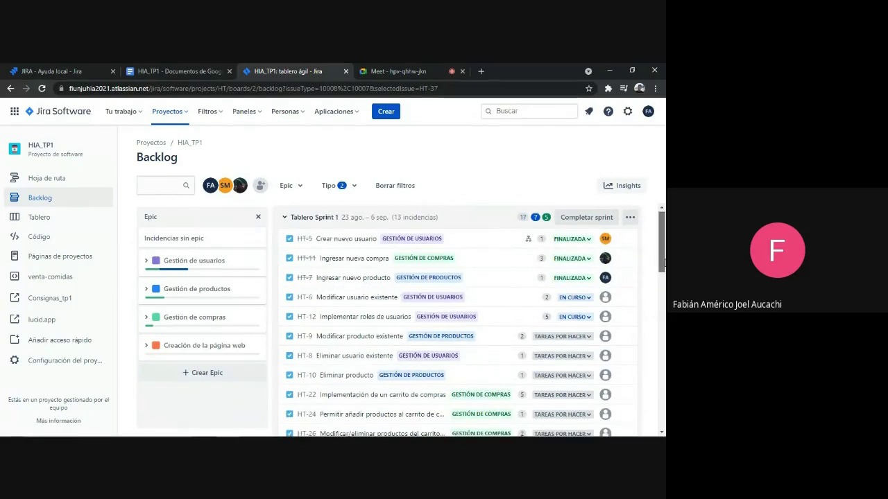
{"action": "scroll", "coordinate": [663, 241], "scroll_direction": "down", "scroll_amount": 5}
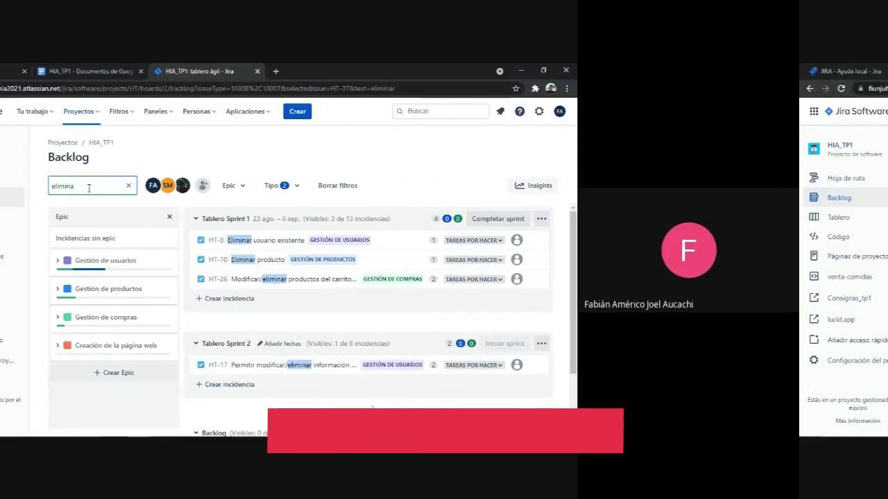
Clear the text "eliminar" from the backlog's issue filter.
{"action": "key", "text": "BackSpace"}
{"action": "key", "text": "BackSpace"}
{"action": "key", "text": "BackSpace"}
{"action": "key", "text": "BackSpace"}
{"action": "key", "text": "BackSpace"}
{"action": "key", "text": "BackSpace"}
{"action": "key", "text": "BackSpace"}
{"action": "key", "text": "BackSpace"}
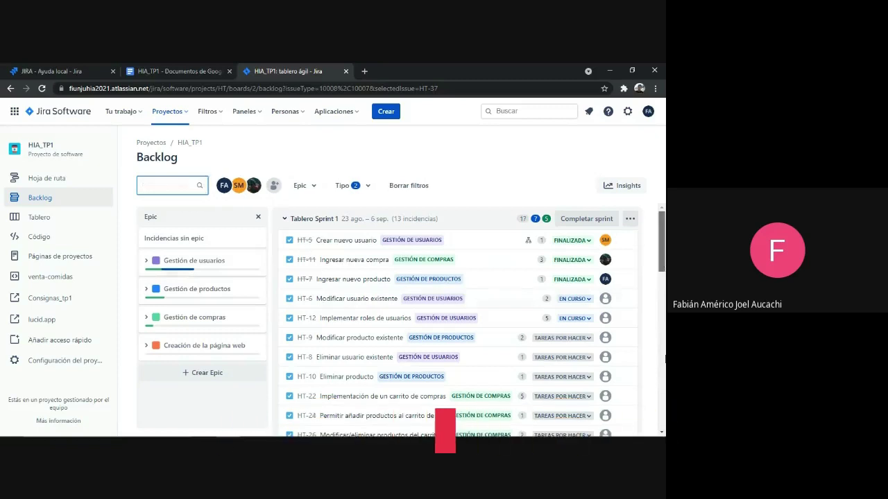
Create the task "Como admin necesito crear informes de ventas." at the backlog's end and assign it to the epic Gestión de usuarios.
{"action": "left_click_drag", "start_coordinate": [664, 264], "coordinate": [610, 403]}
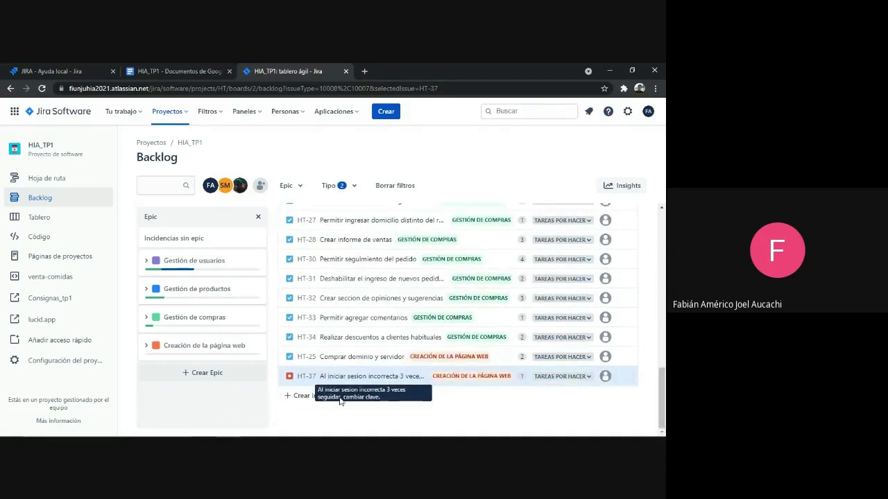
{"action": "left_click", "coordinate": [296, 396]}
{"action": "type", "text": "Como admin necesito crear informes de ventas"}
{"action": "type", "text": "."}
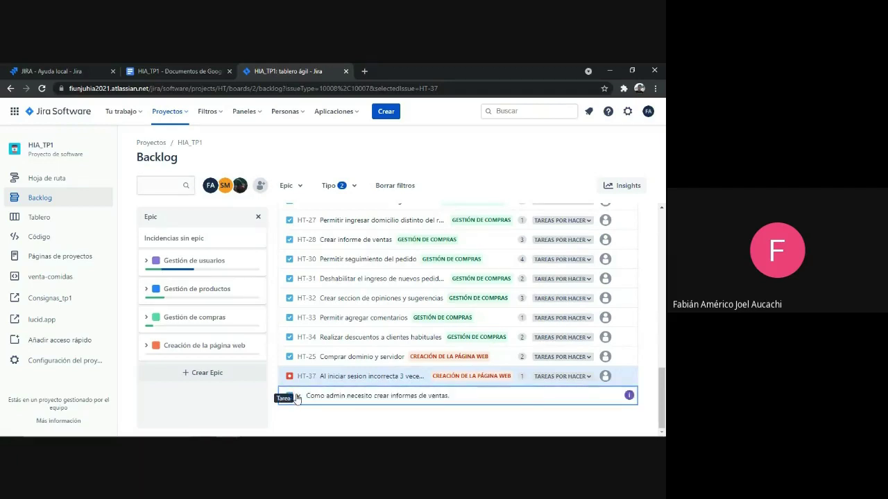
{"action": "key", "text": "Return"}
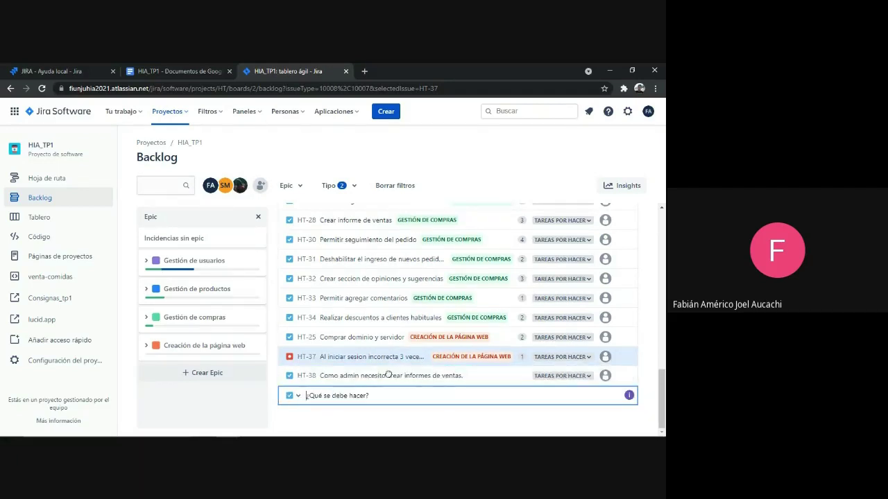
{"action": "left_click", "coordinate": [444, 382]}
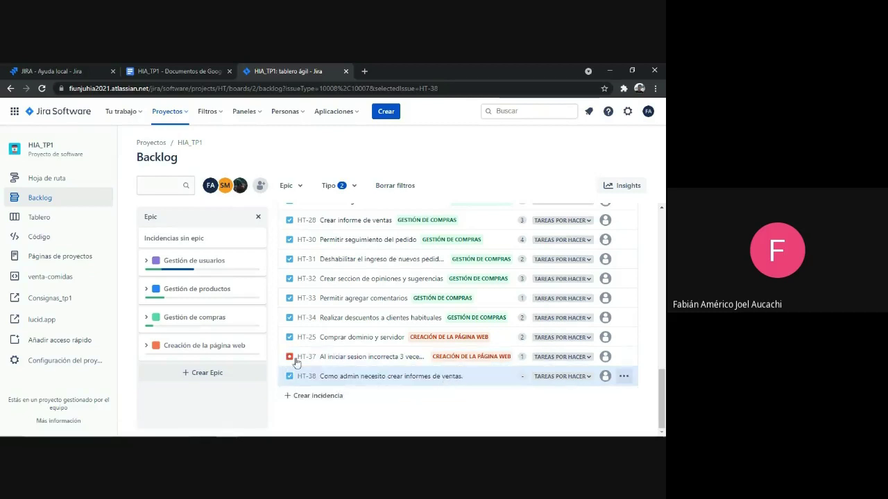
{"action": "left_click_drag", "start_coordinate": [374, 376], "coordinate": [316, 267]}
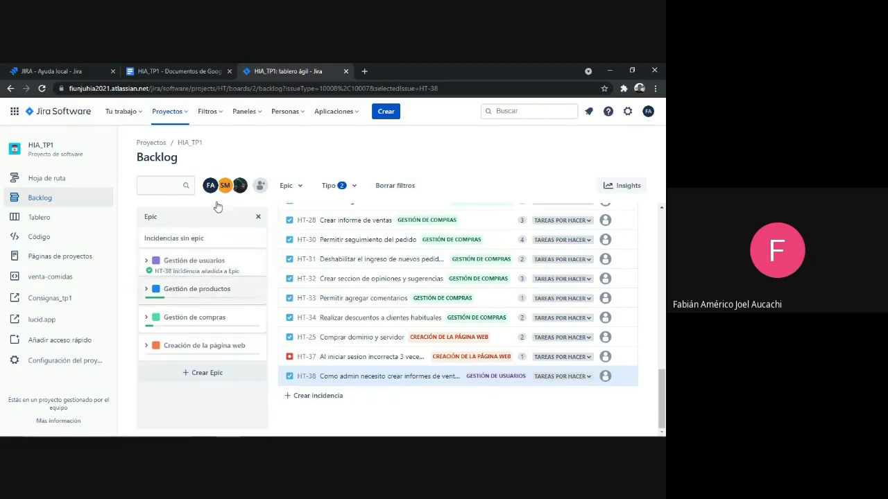
Hide the backlog's epic panel and show it again.
{"action": "left_click", "coordinate": [298, 186]}
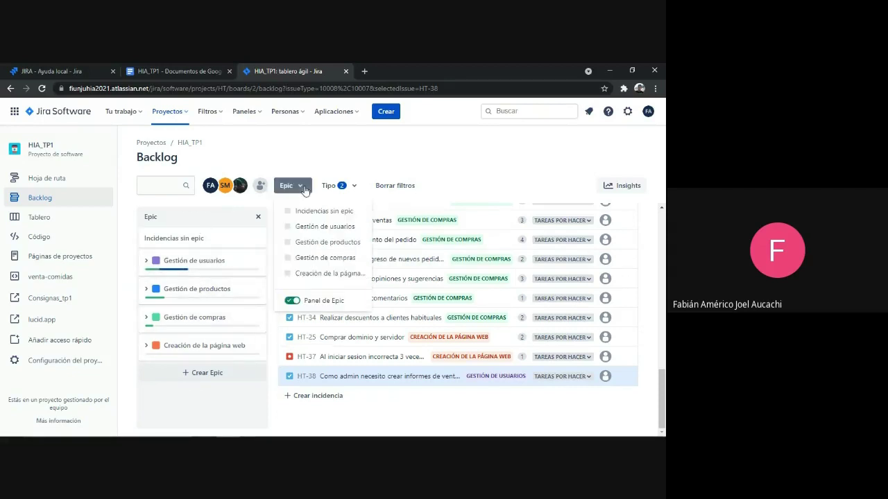
{"action": "left_click", "coordinate": [292, 301]}
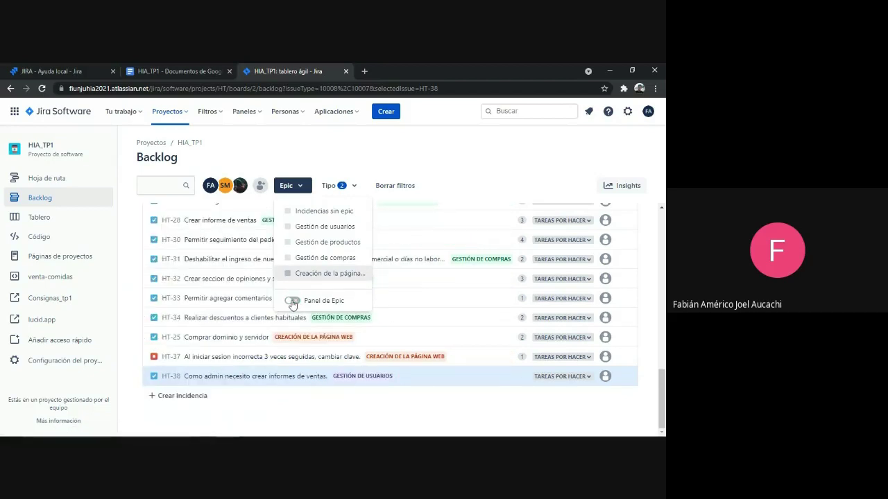
{"action": "left_click", "coordinate": [292, 300]}
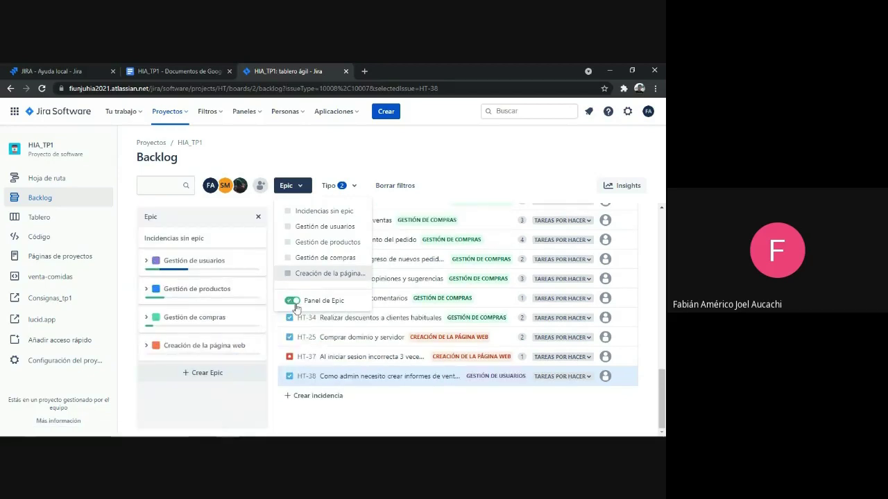
{"action": "left_click", "coordinate": [480, 421]}
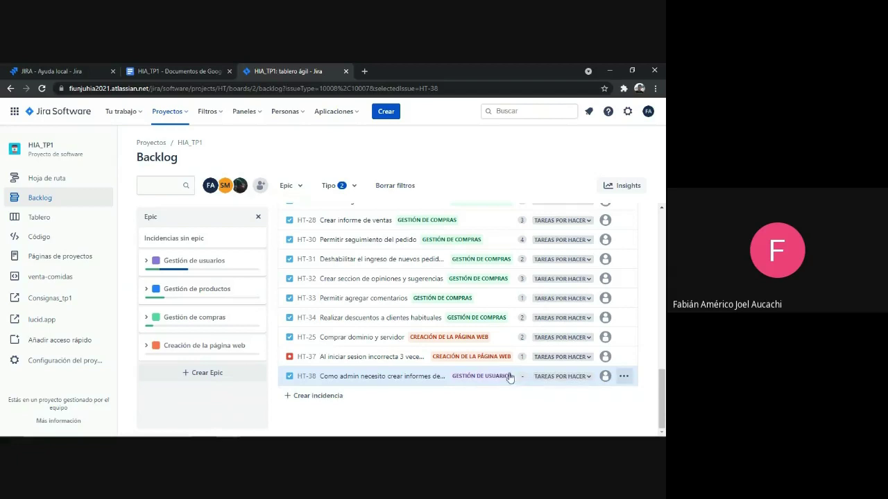
Set the estimate of the task "Como admin necesito crear informes de ventas." at the backlog's end to 2.
{"action": "left_click", "coordinate": [527, 377]}
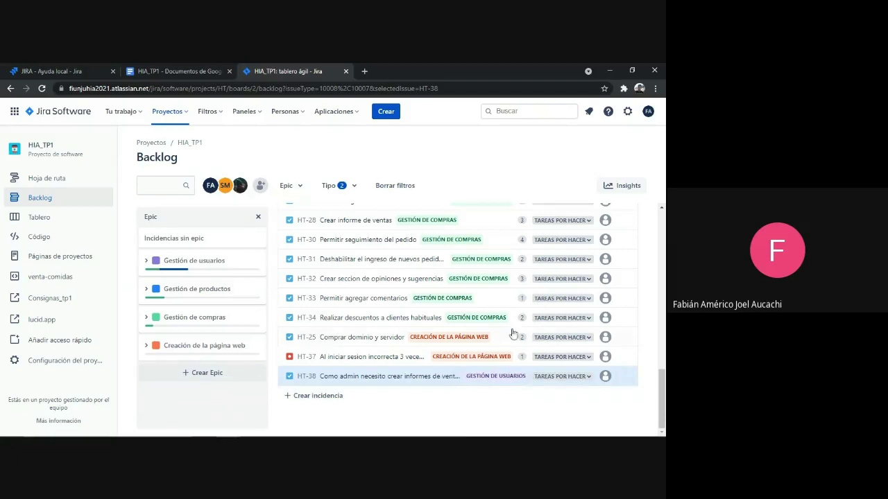
{"action": "left_click", "coordinate": [522, 376]}
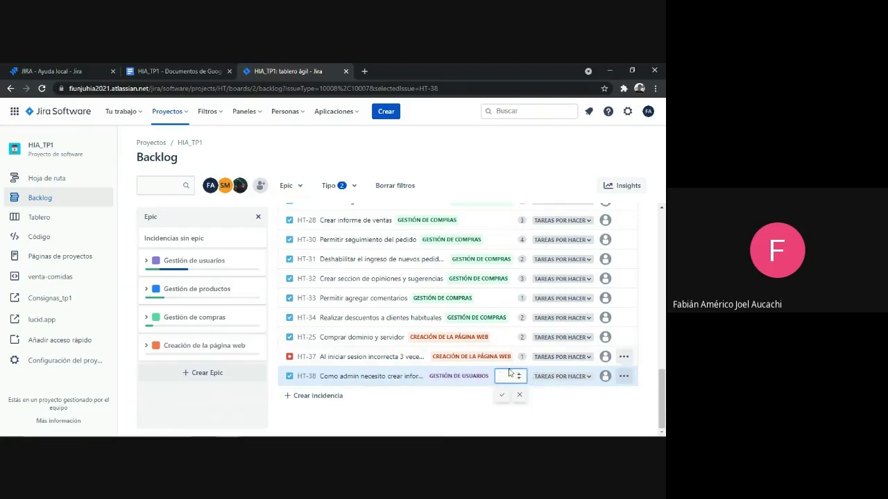
{"action": "type", "text": "2"}
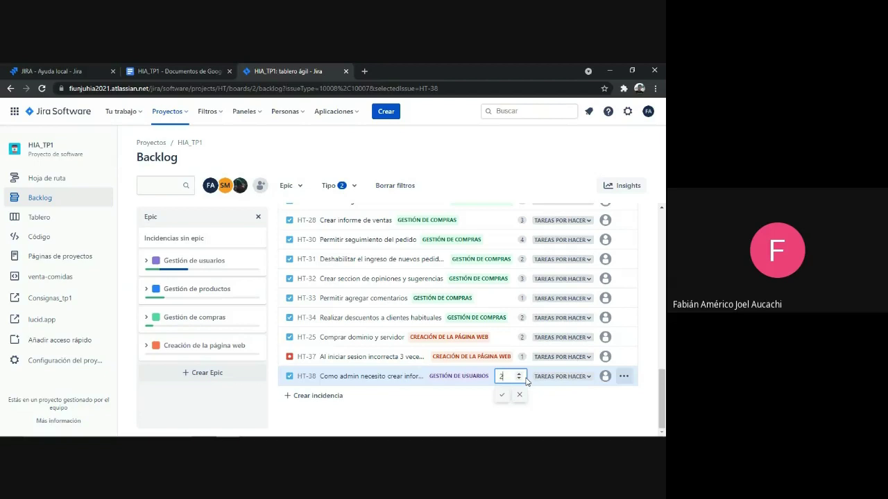
Show the status options and the assignee options of the new sales report task without choosing any.
{"action": "left_click", "coordinate": [586, 377]}
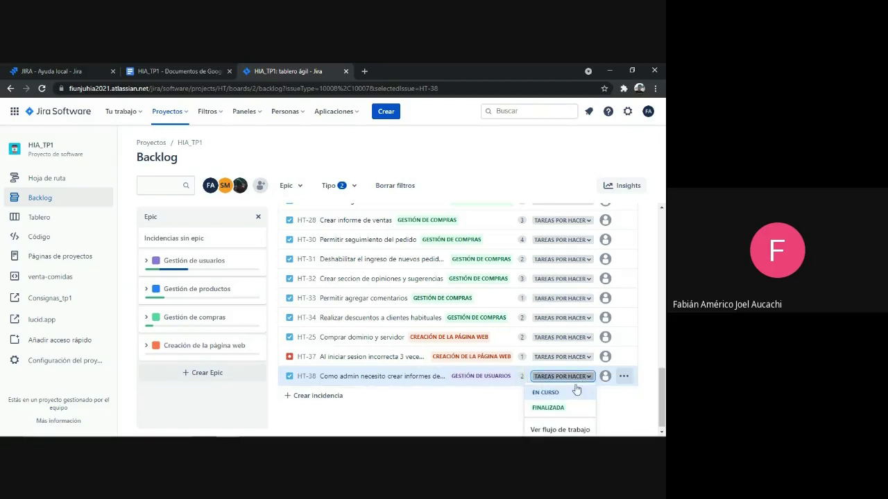
{"action": "left_click", "coordinate": [606, 380]}
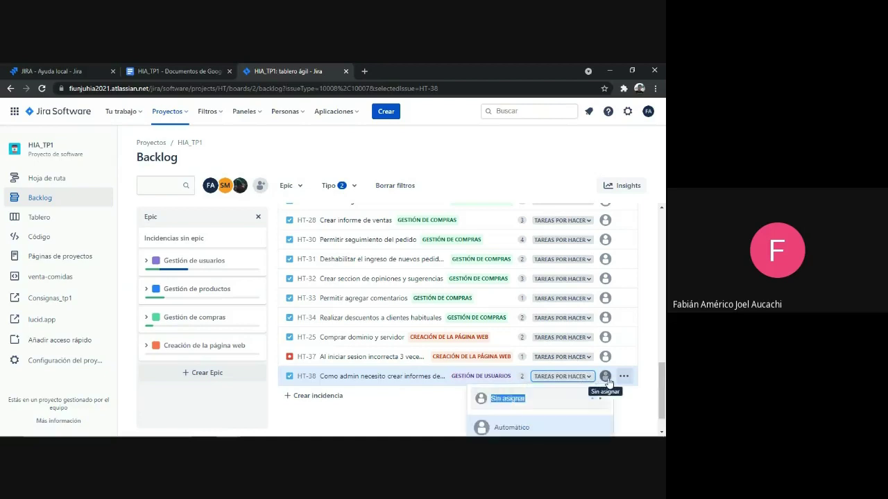
{"action": "left_click", "coordinate": [299, 421]}
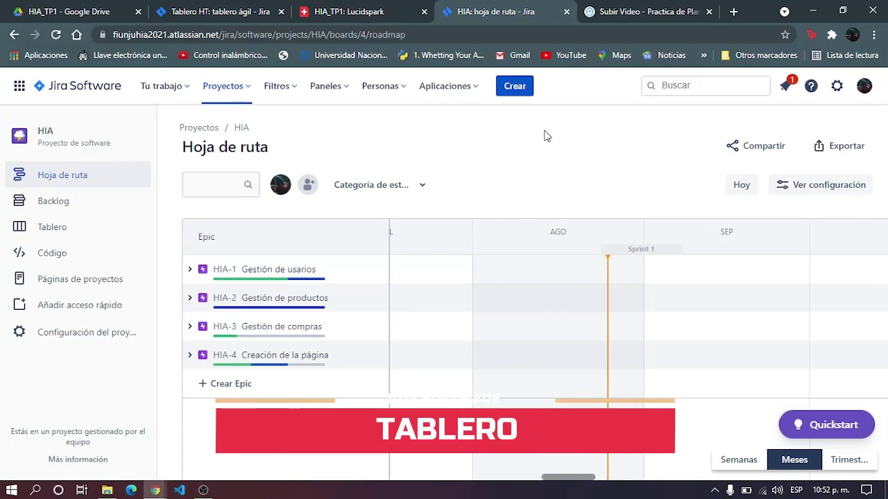
Open the board of the HIA project.
{"action": "left_click", "coordinate": [97, 235]}
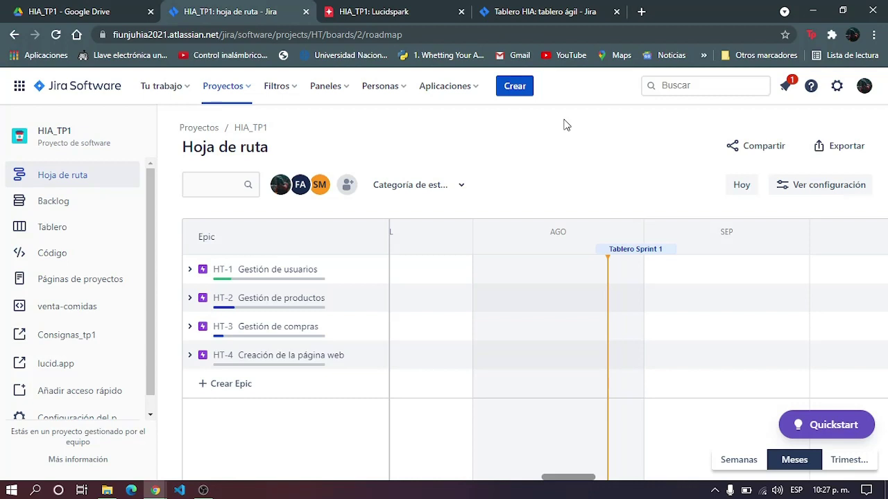
Open the HIA_TP1 project's backlog and create a new empty sprint after Tablero Sprint 1.
{"action": "left_click", "coordinate": [99, 210]}
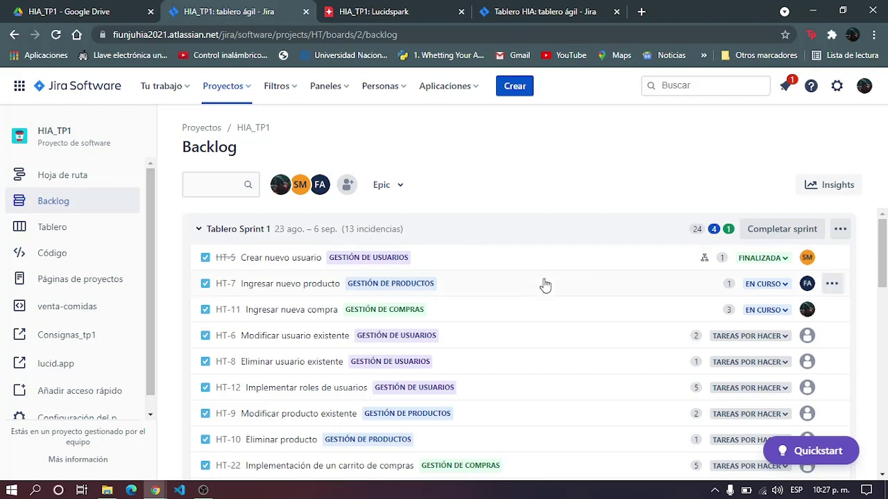
{"action": "scroll", "coordinate": [560, 298], "scroll_direction": "down", "scroll_amount": 4}
{"action": "scroll", "coordinate": [561, 300], "scroll_direction": "down", "scroll_amount": 1}
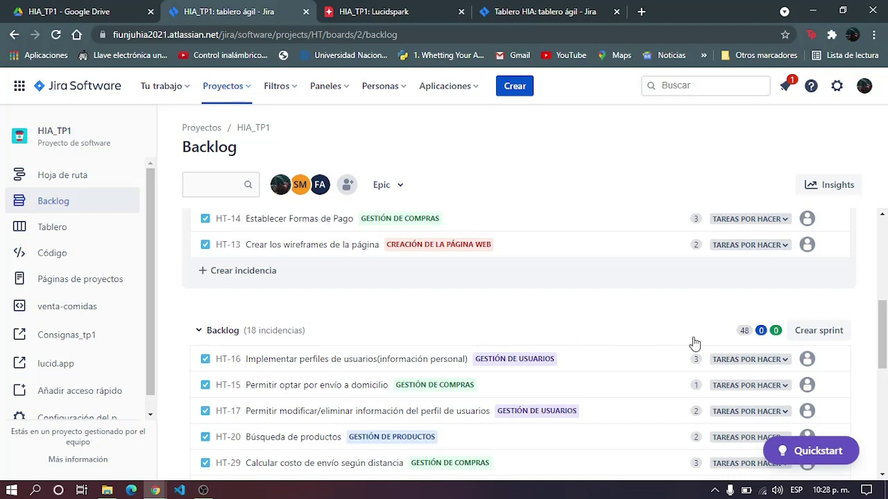
{"action": "left_click", "coordinate": [842, 336]}
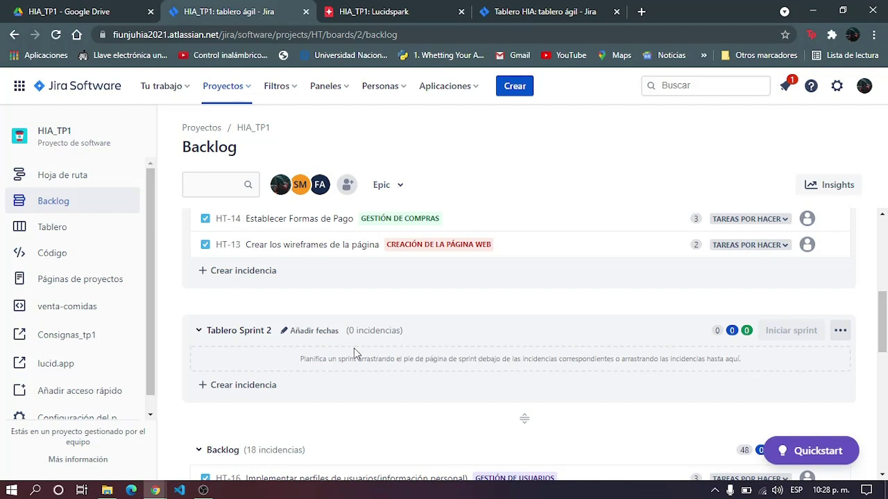
Move the issues HT-16, HT-15, HT-17 and HT-20 from the backlog into Tablero Sprint 2.
{"action": "scroll", "coordinate": [463, 365], "scroll_direction": "down", "scroll_amount": 2}
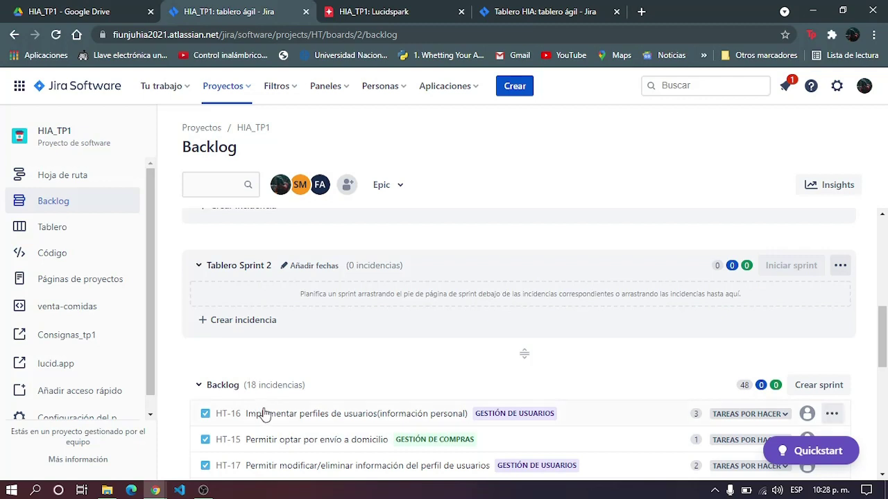
{"action": "left_click_drag", "start_coordinate": [270, 420], "coordinate": [330, 394]}
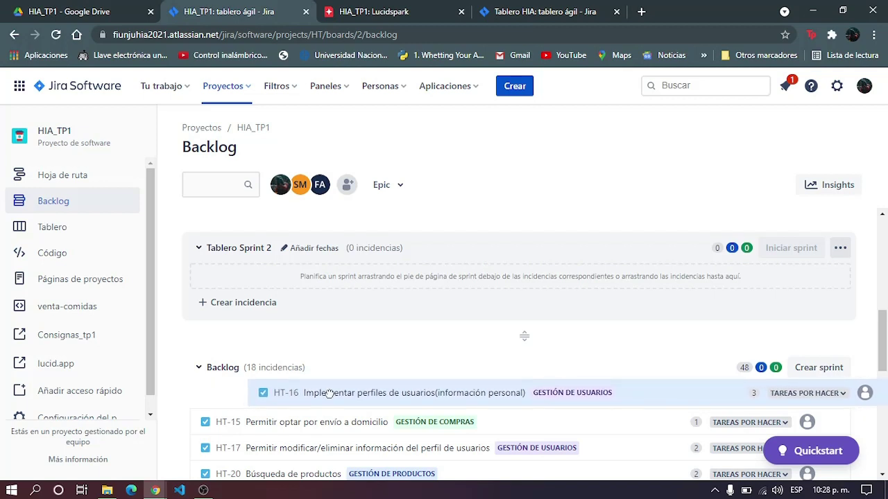
{"action": "left_click_drag", "start_coordinate": [330, 393], "coordinate": [313, 279]}
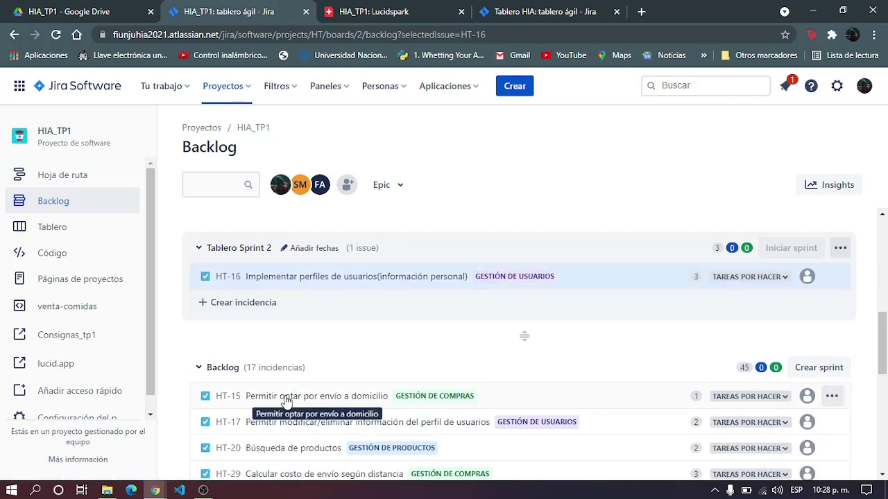
{"action": "left_click_drag", "start_coordinate": [284, 401], "coordinate": [298, 301]}
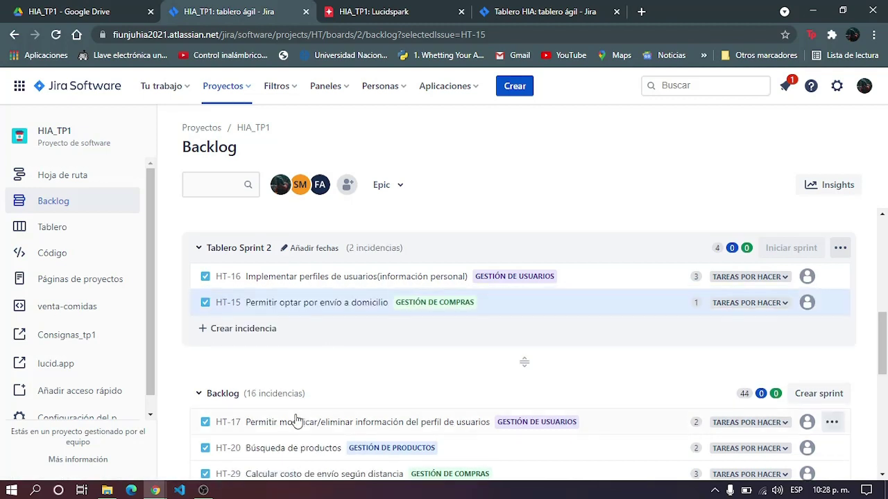
{"action": "left_click_drag", "start_coordinate": [297, 419], "coordinate": [299, 376]}
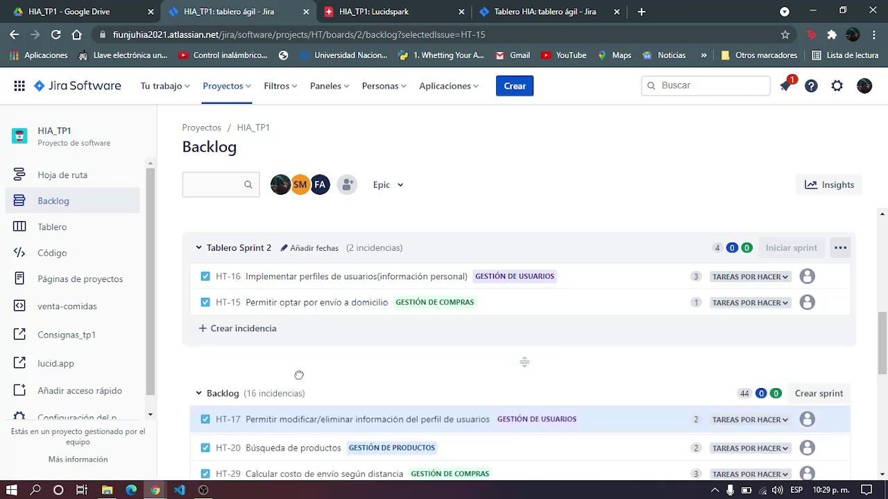
{"action": "left_click_drag", "start_coordinate": [289, 419], "coordinate": [299, 303]}
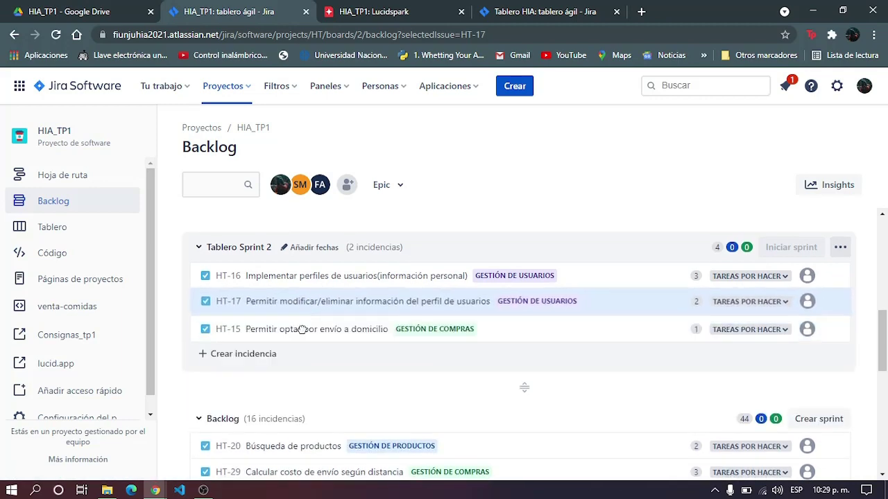
{"action": "left_click_drag", "start_coordinate": [286, 449], "coordinate": [290, 340]}
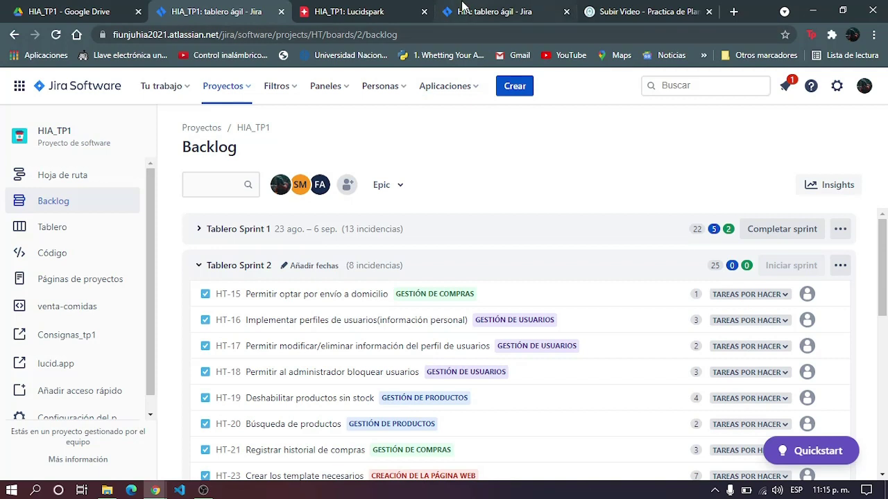
Begin starting Sprint 2 in the HIA project's backlog and change the sprint name to "Sprint 1".
{"action": "left_click", "coordinate": [463, 7]}
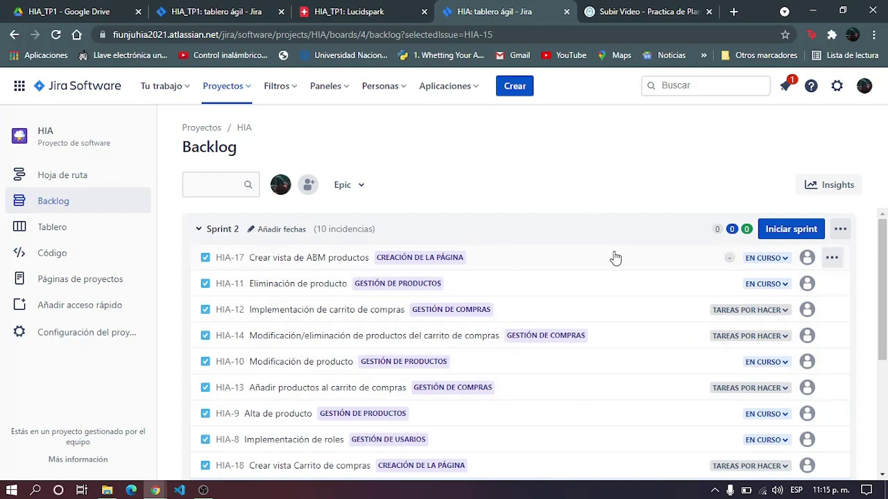
{"action": "left_click", "coordinate": [804, 233]}
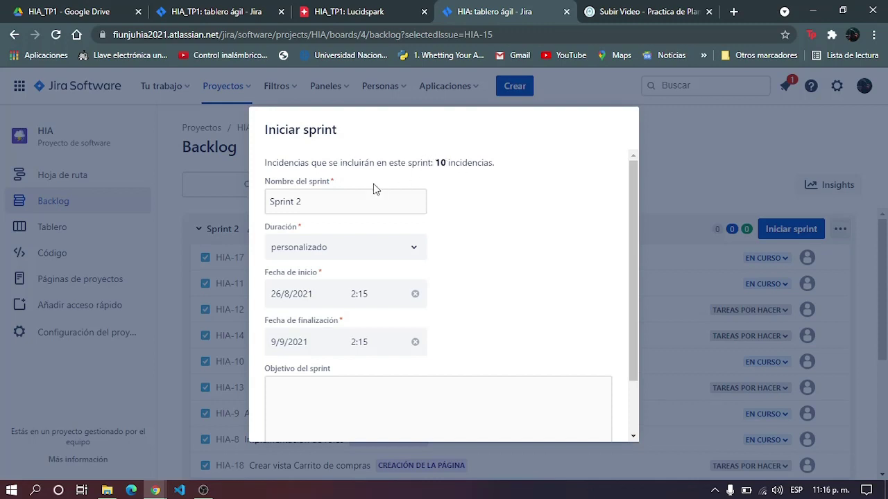
{"action": "left_click", "coordinate": [331, 194]}
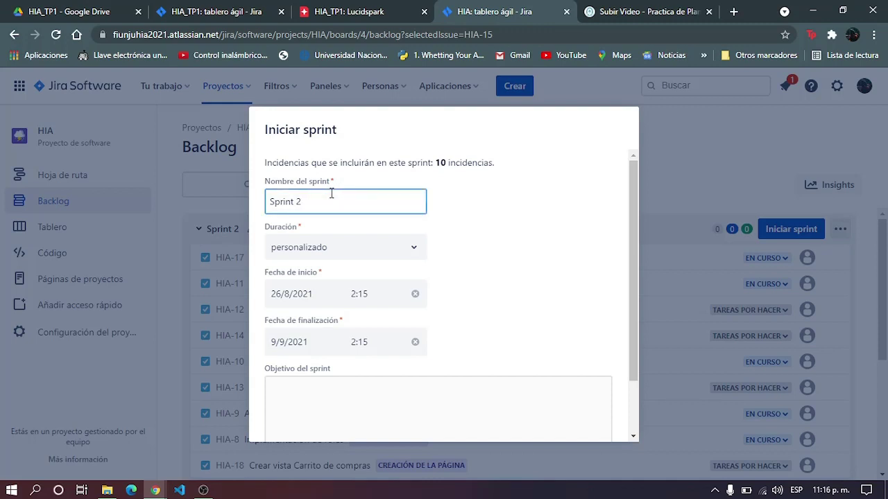
{"action": "key", "text": "BackSpace"}
{"action": "type", "text": "1"}
Set the sprint's duration to 1 semana and start the sprint.
{"action": "left_click", "coordinate": [369, 253]}
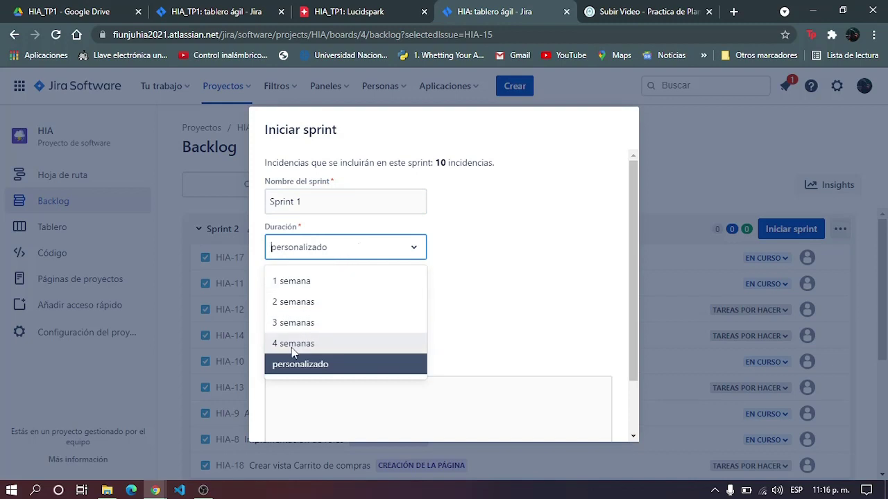
{"action": "left_click", "coordinate": [334, 282]}
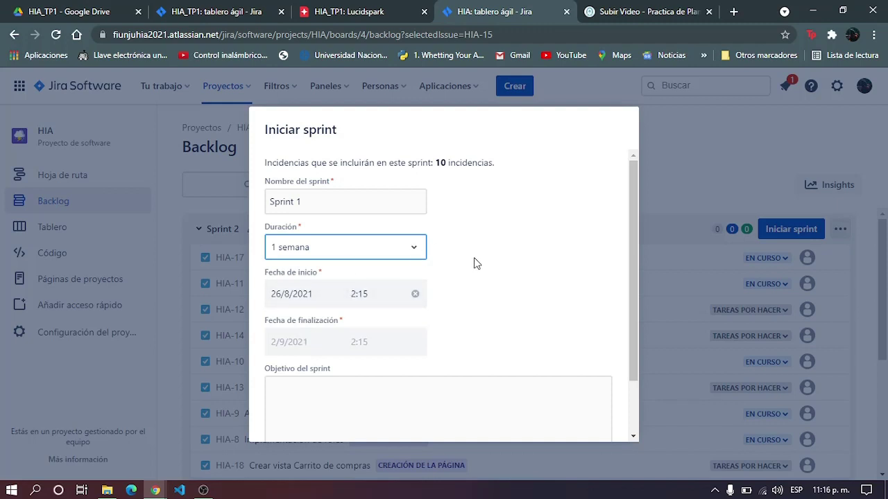
{"action": "scroll", "coordinate": [477, 263], "scroll_direction": "down", "scroll_amount": 1}
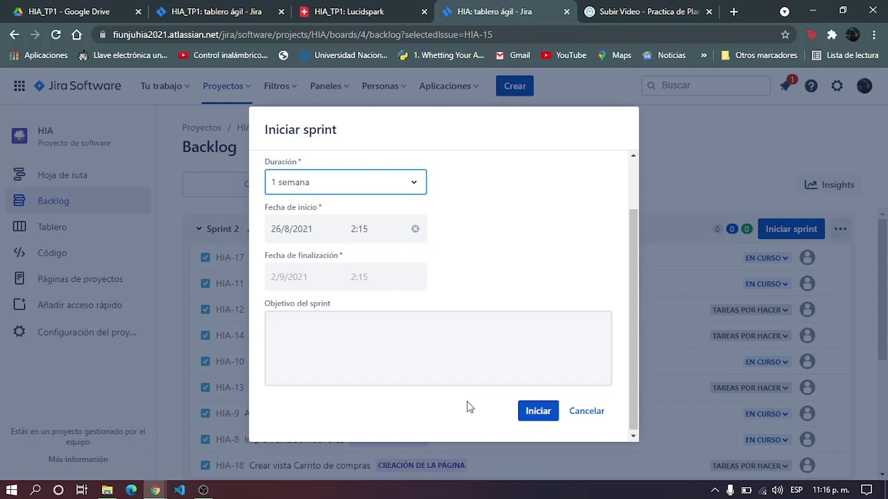
{"action": "left_click", "coordinate": [538, 411]}
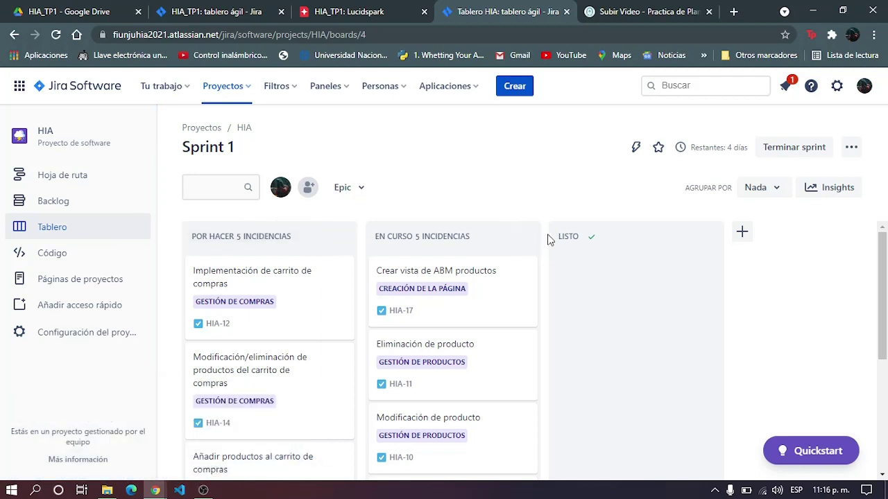
On the HIA_TP1 board, move the task Implementar roles de usuarios to En curso and check the status in its details.
{"action": "left_click", "coordinate": [218, 14]}
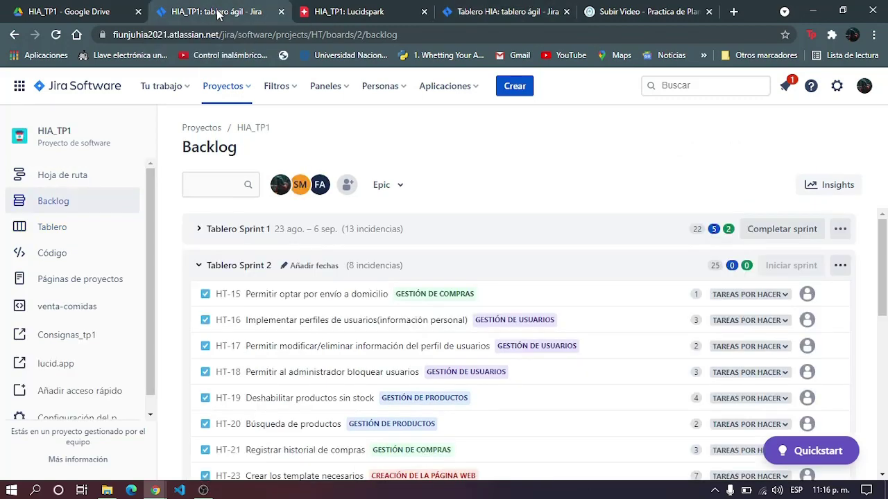
{"action": "left_click", "coordinate": [76, 231]}
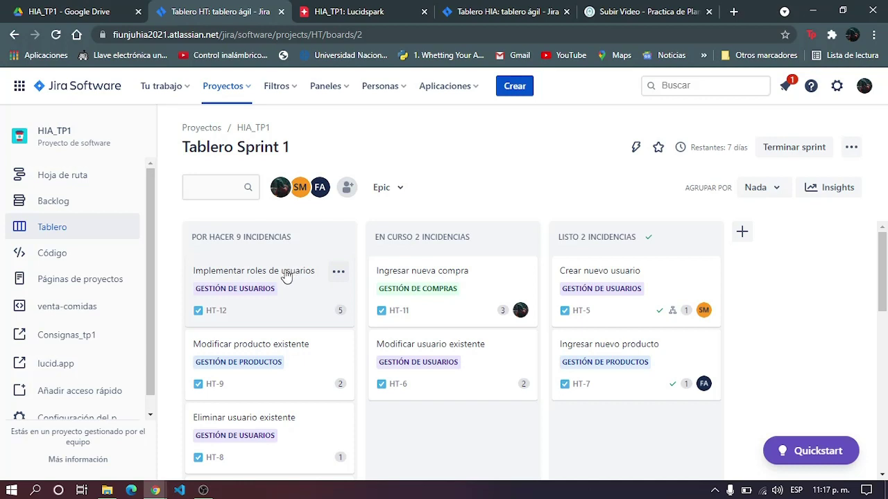
{"action": "left_click_drag", "start_coordinate": [286, 276], "coordinate": [469, 393]}
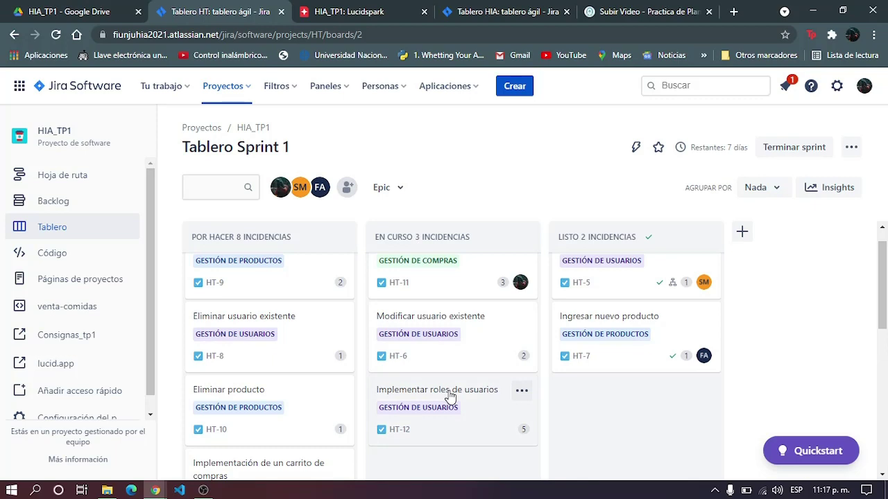
{"action": "left_click", "coordinate": [451, 396]}
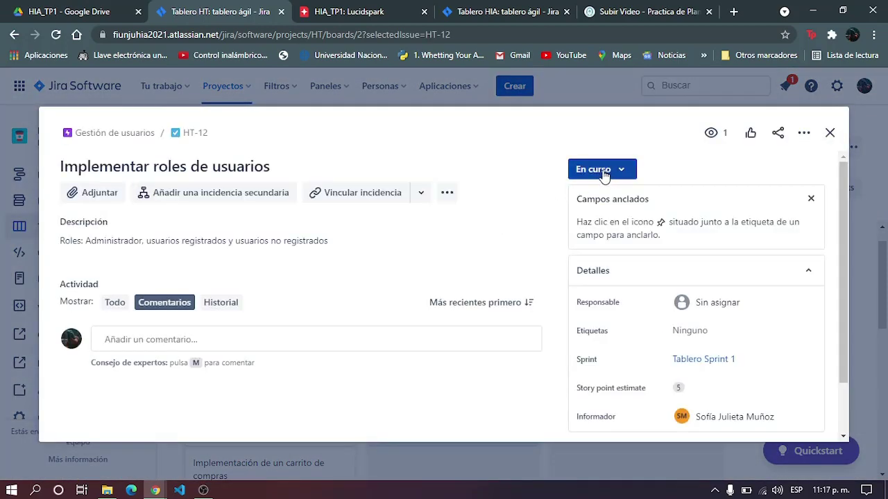
{"action": "left_click", "coordinate": [829, 133]}
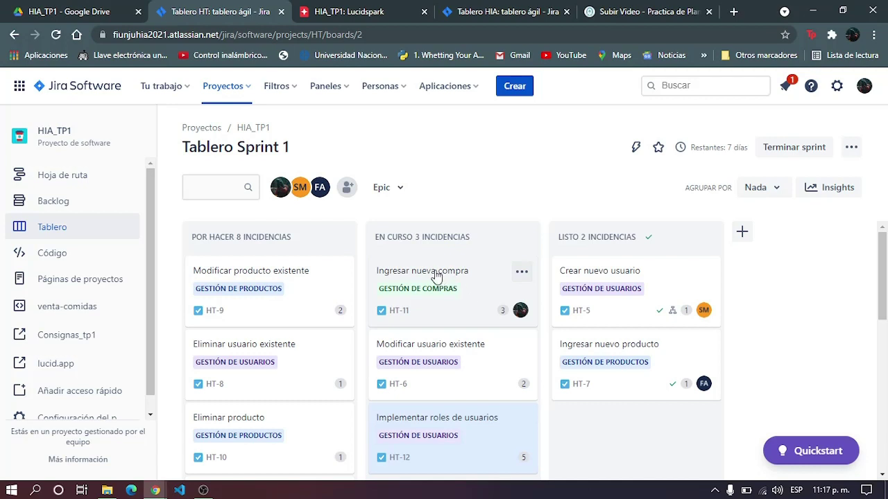
Move the task Ingresar nueva compra from En curso to Listo and check the status in its details.
{"action": "left_click_drag", "start_coordinate": [436, 276], "coordinate": [619, 346]}
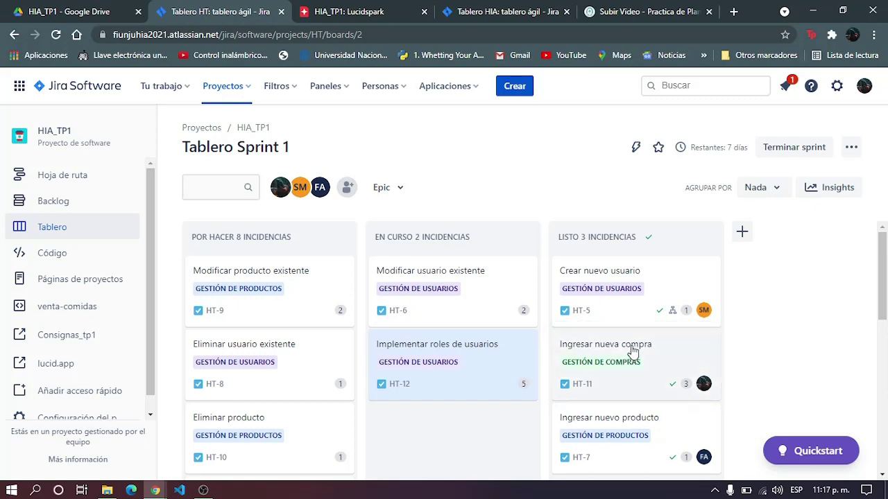
{"action": "left_click", "coordinate": [632, 352]}
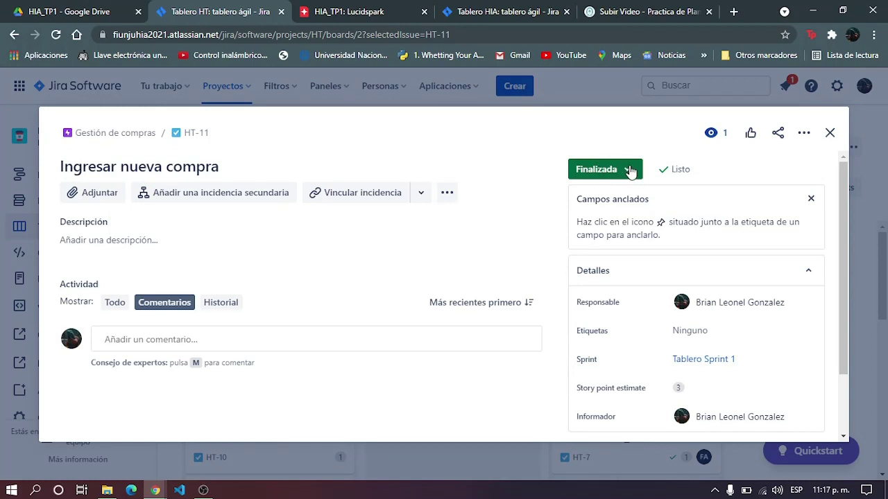
{"action": "left_click", "coordinate": [828, 135]}
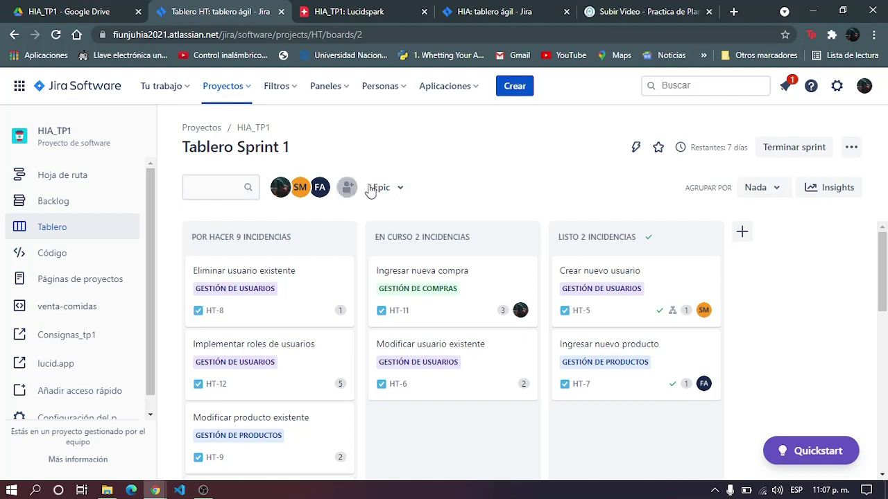
Filter the Tablero Sprint 1 board's issues by the text "elimi" and clear the filter text.
{"action": "left_click", "coordinate": [208, 187]}
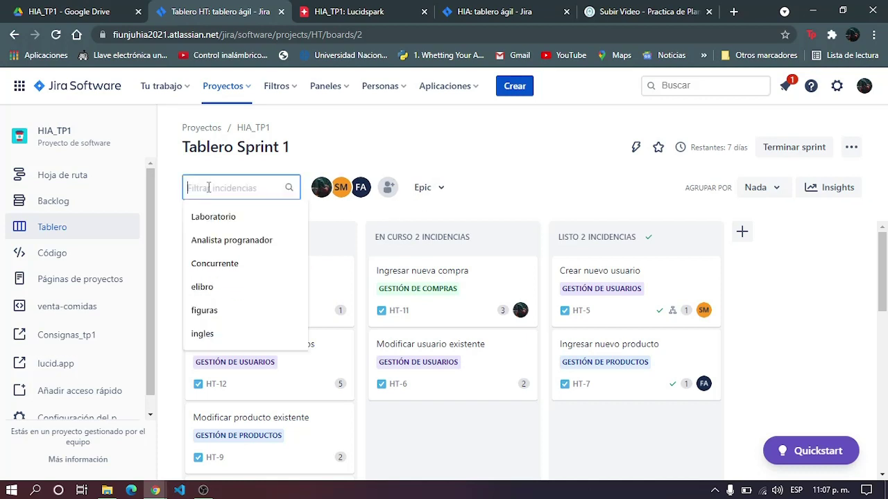
{"action": "type", "text": "elimi"}
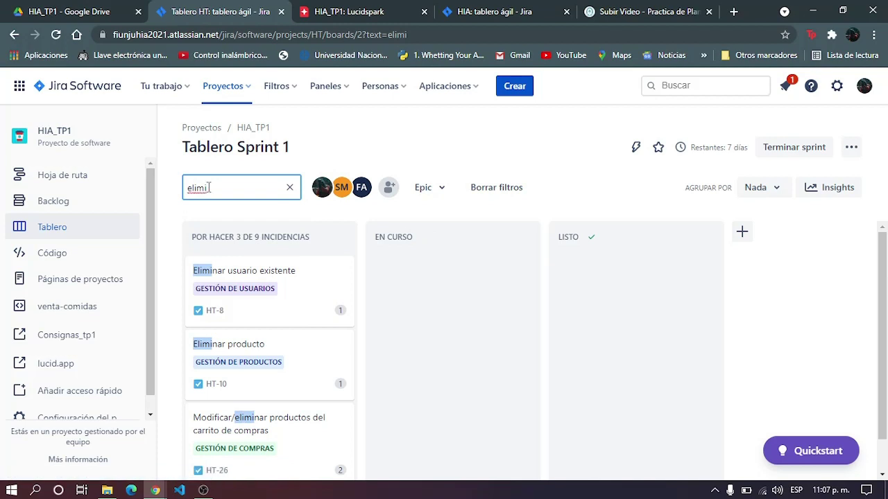
{"action": "key", "text": "BackSpace"}
{"action": "left_click_drag", "start_coordinate": [206, 190], "coordinate": [187, 192]}
{"action": "key", "text": "BackSpace"}
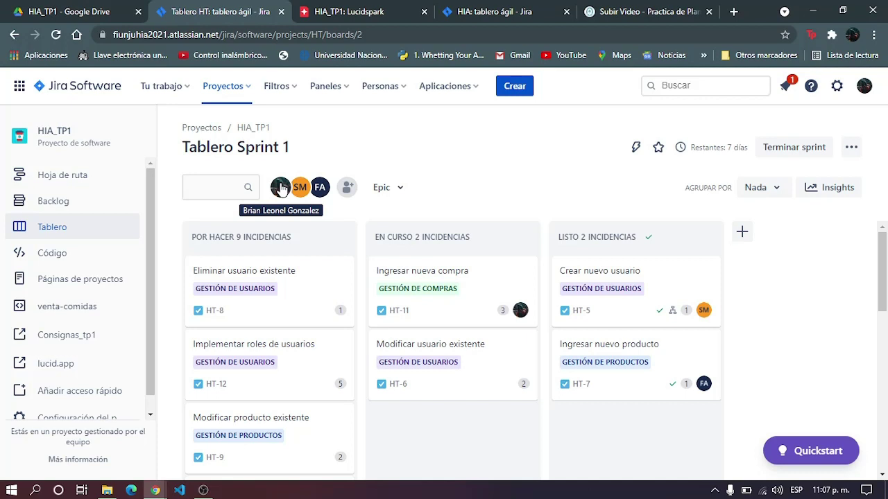
Filter the Tablero Sprint 1 issues by the first team member and separately by the epic Gestión de usuarios, clearing each filter.
{"action": "left_click", "coordinate": [280, 187]}
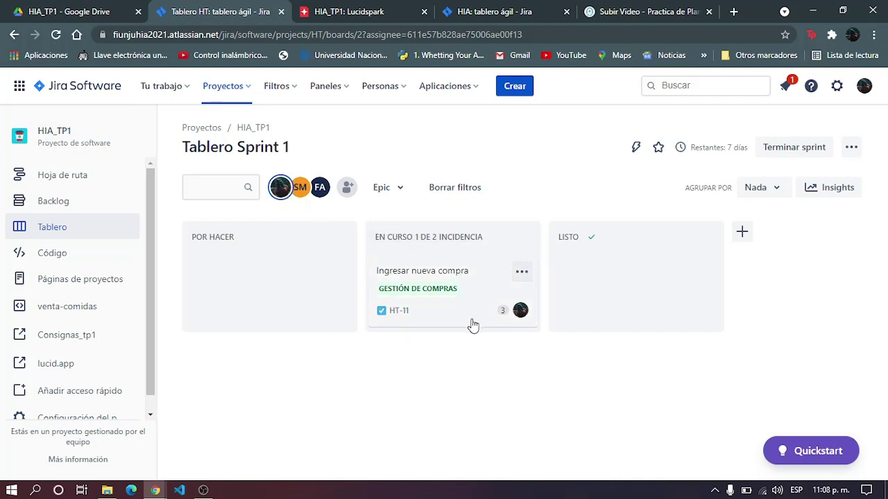
{"action": "left_click", "coordinate": [442, 194]}
{"action": "left_click", "coordinate": [400, 189]}
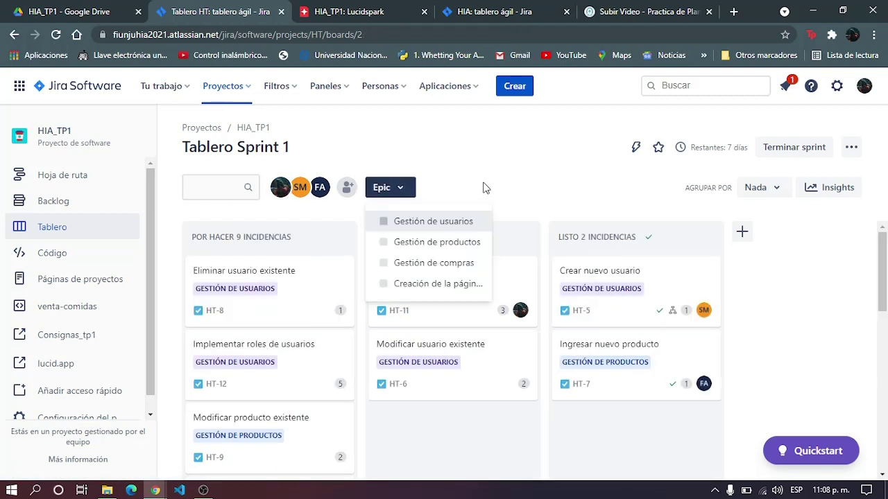
{"action": "left_click", "coordinate": [417, 228]}
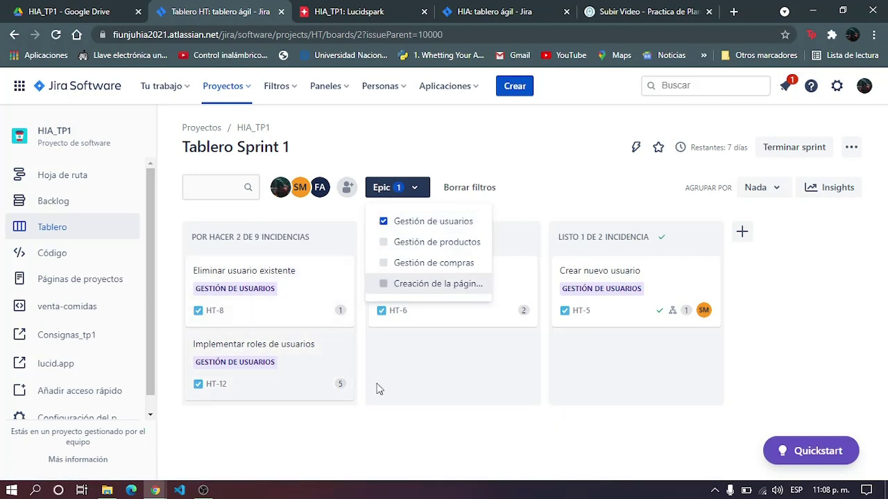
{"action": "left_click", "coordinate": [392, 386]}
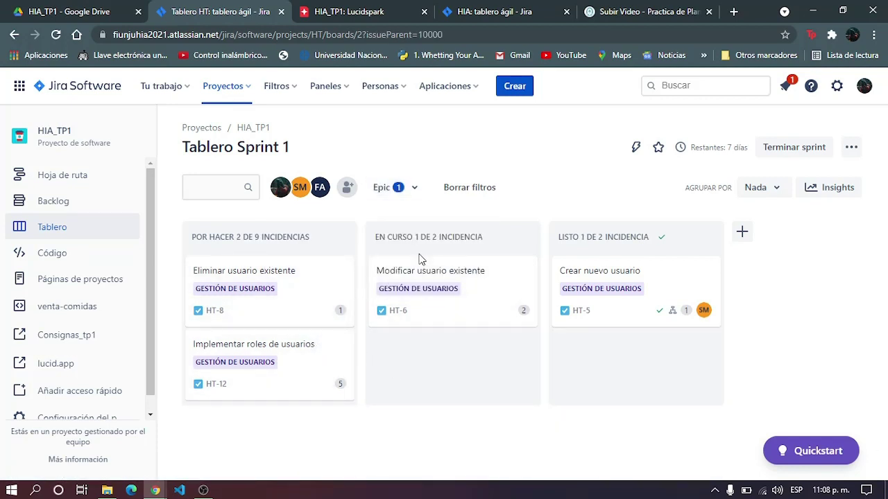
{"action": "left_click", "coordinate": [414, 191]}
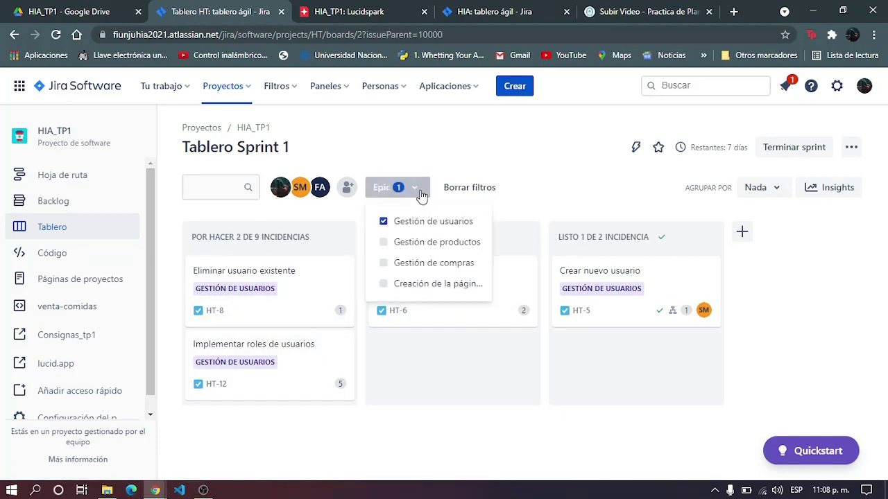
{"action": "left_click", "coordinate": [463, 194]}
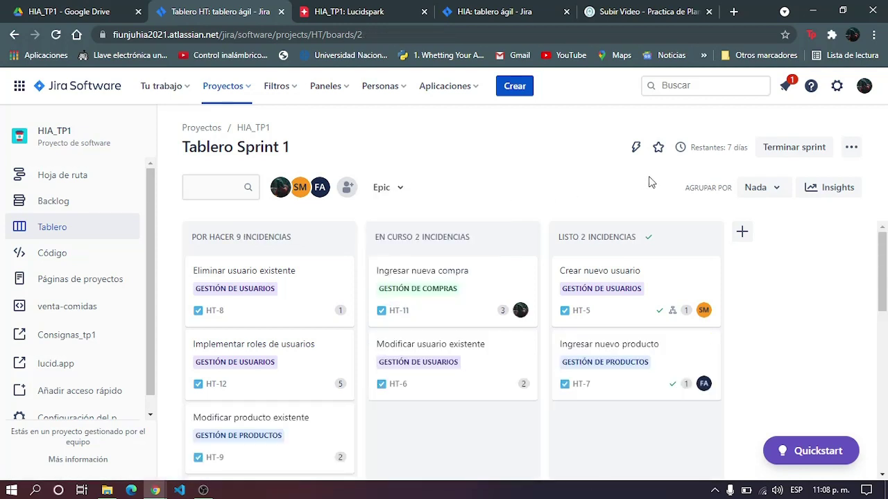
Examine the Progreso del sprint breakdown in Insights, close it and check the sprint's start and end dates.
{"action": "left_click", "coordinate": [847, 193]}
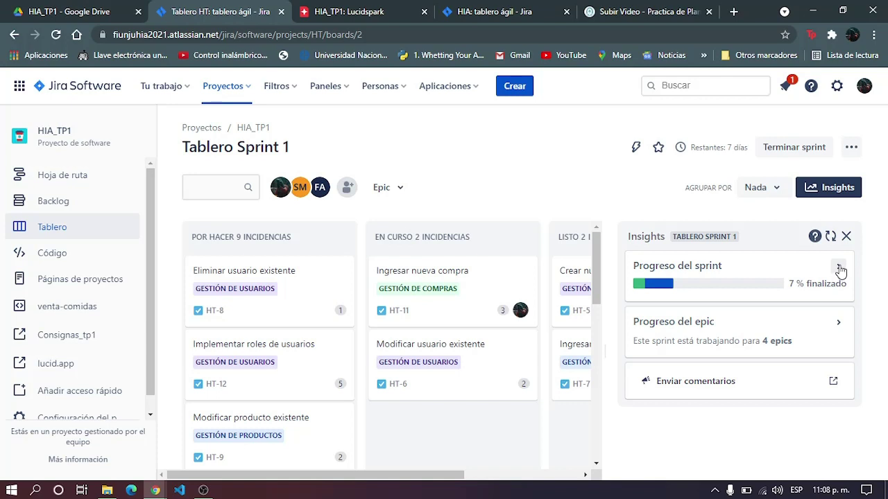
{"action": "left_click", "coordinate": [839, 269]}
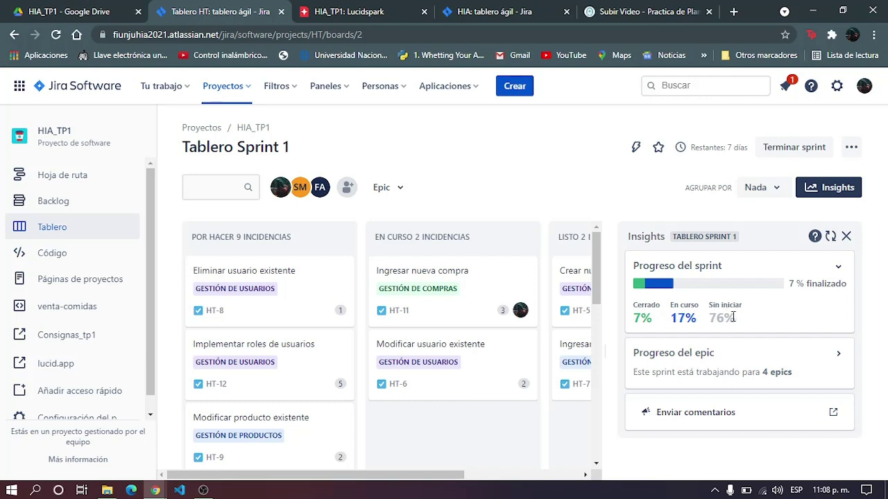
{"action": "left_click", "coordinate": [846, 238]}
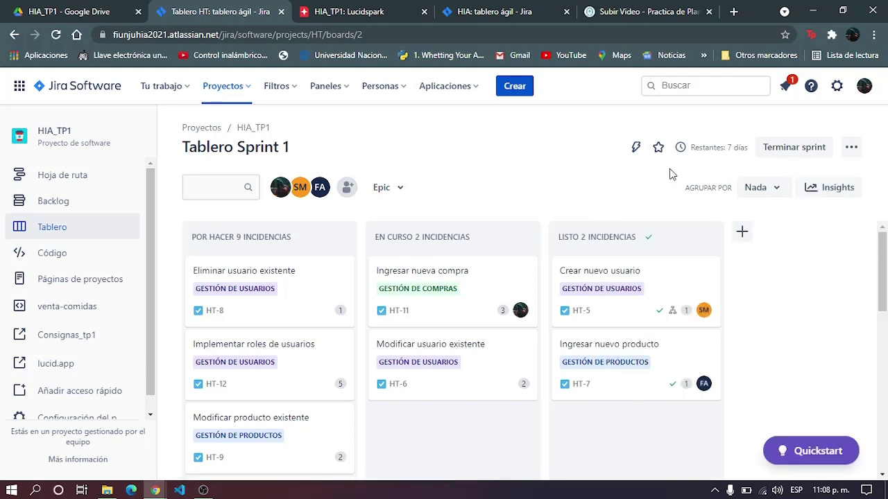
{"action": "mouse_move", "coordinate": [685, 149]}
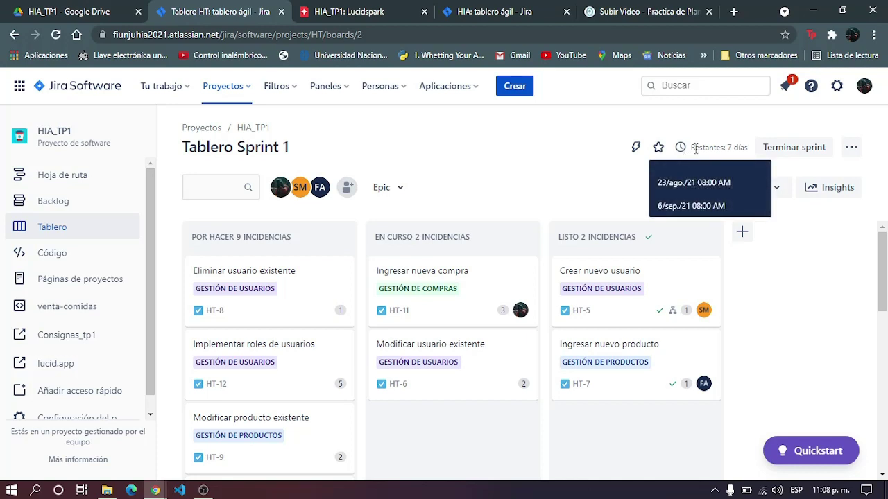